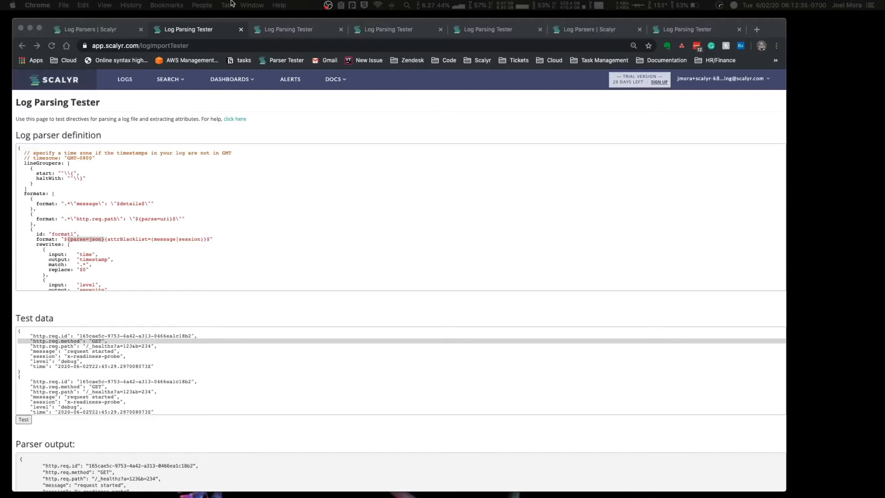
# Step: Switch to the parsing tester holding the XML test data and examine the root element and its request fields
pyautogui.click(266, 28)
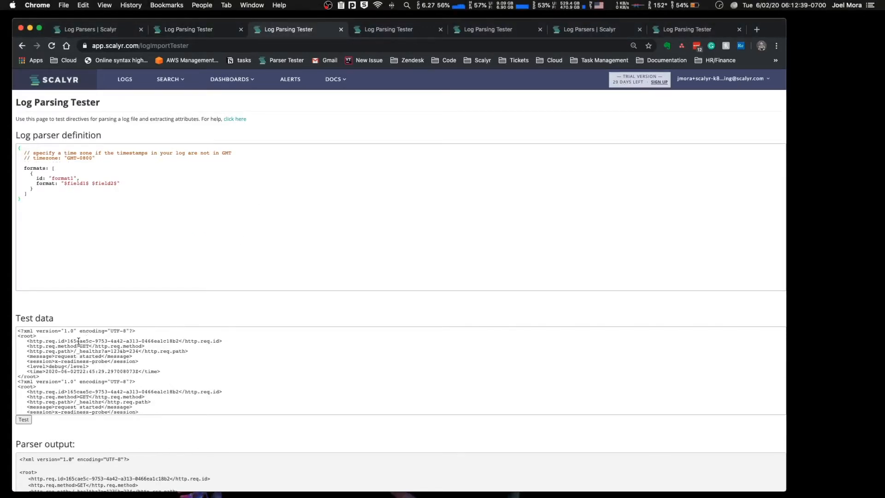
pyautogui.click(49, 342)
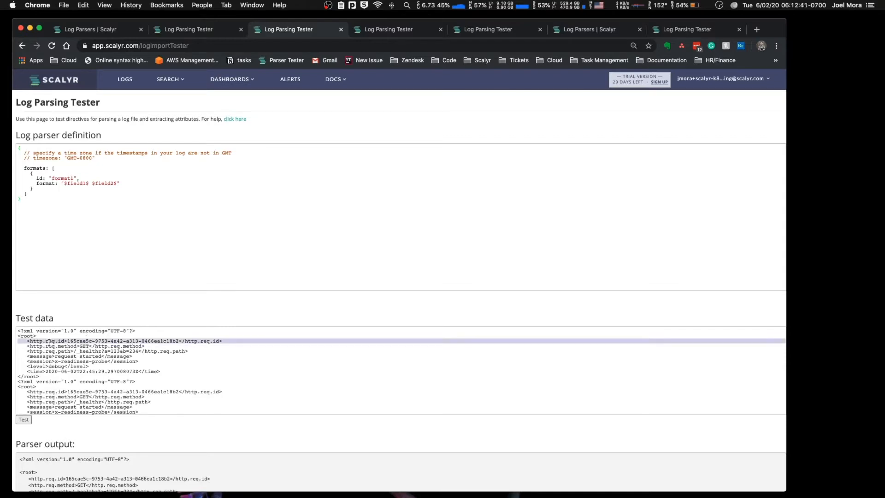
pyautogui.doubleClick(27, 335)
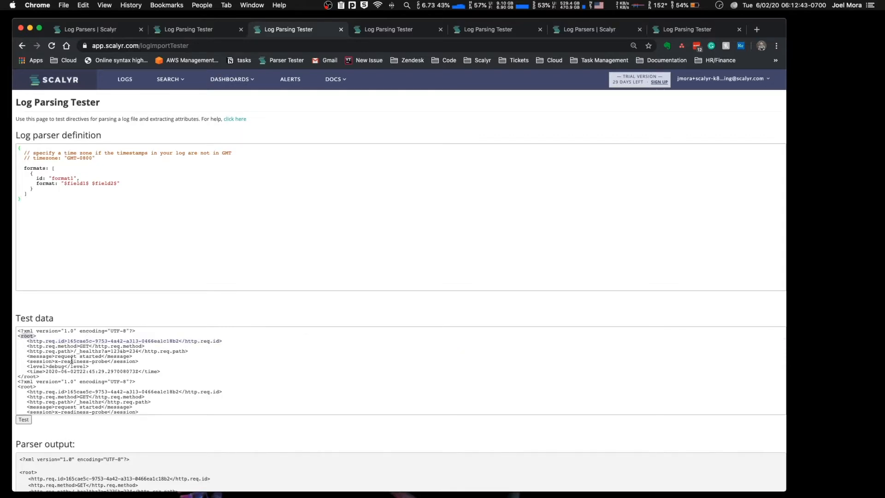
pyautogui.click(56, 342)
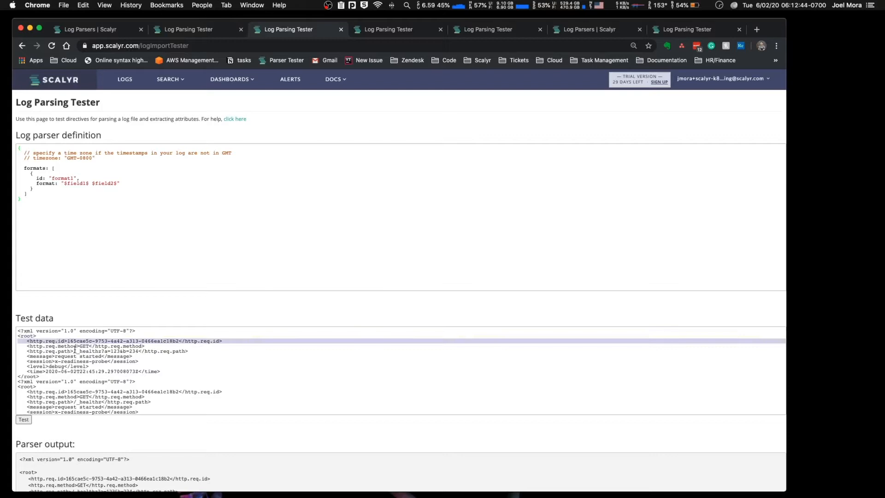
pyautogui.click(119, 347)
pyautogui.click(123, 352)
pyautogui.click(123, 352)
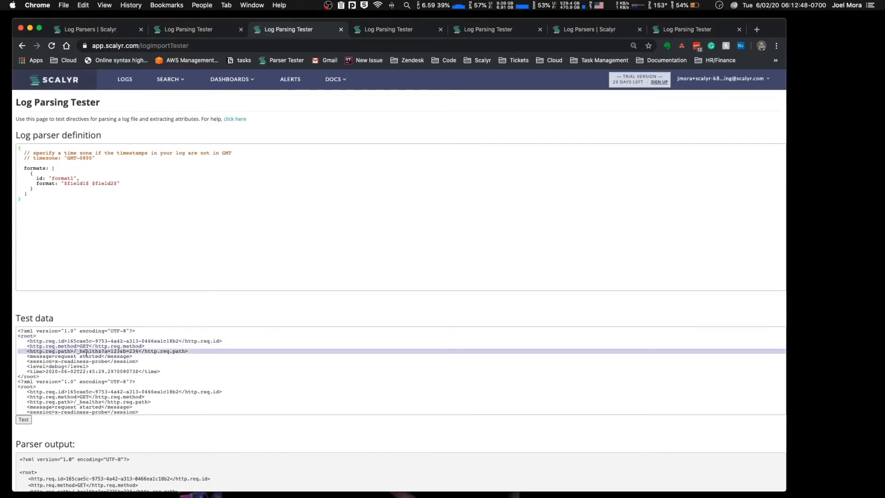
pyautogui.scroll(-3, 113, 376)
pyautogui.scroll(3, 112, 376)
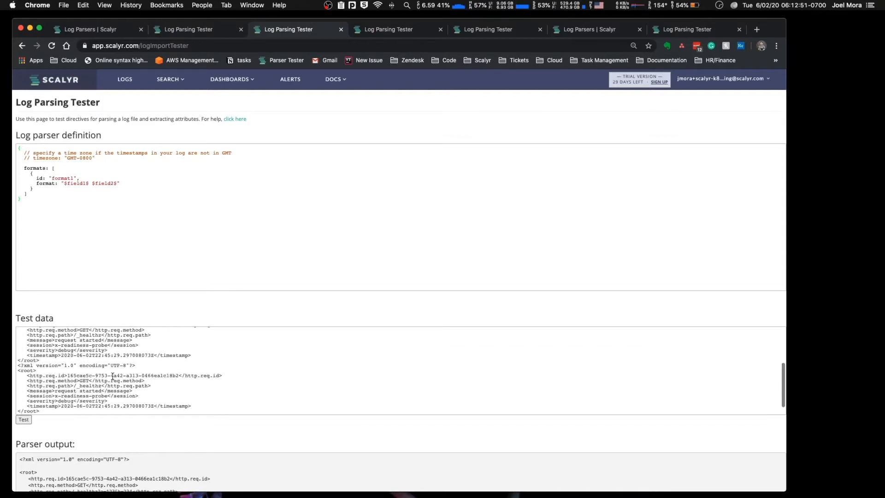
pyautogui.click(84, 356)
pyautogui.click(82, 352)
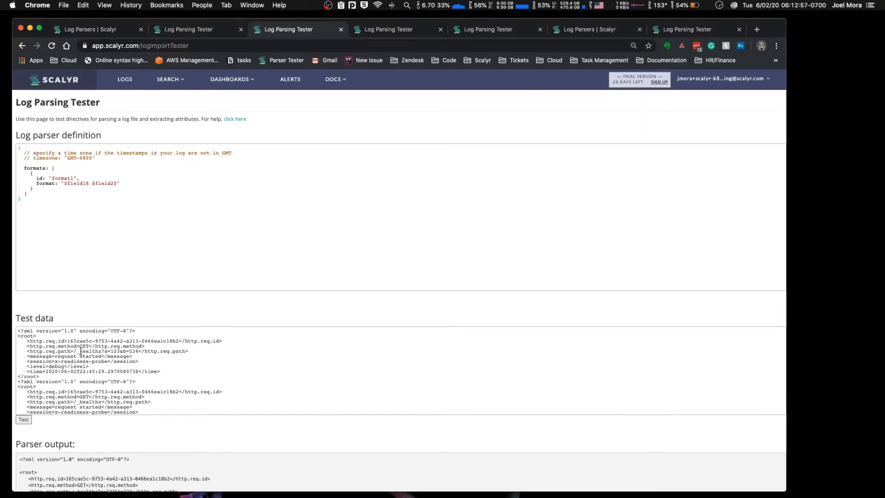
pyautogui.click(78, 342)
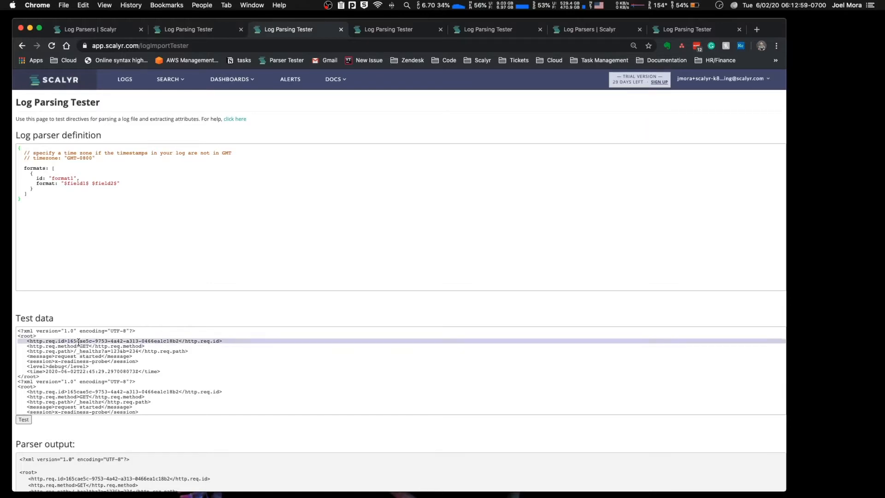
pyautogui.click(83, 347)
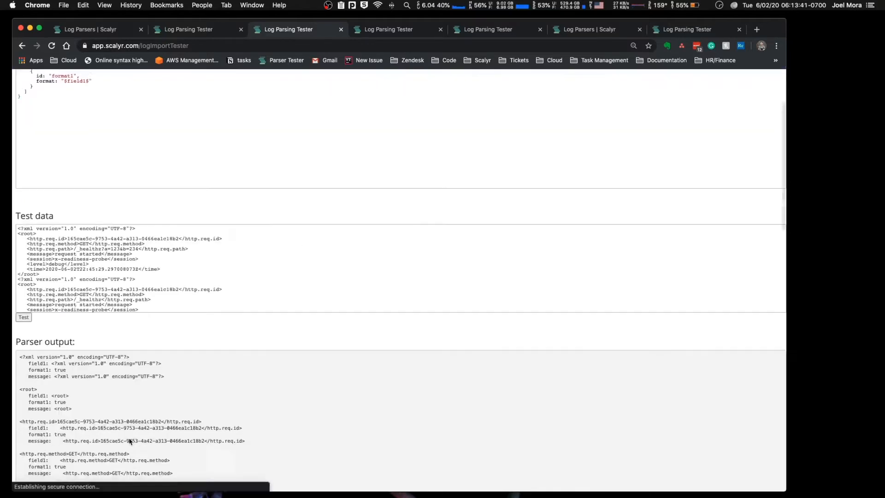
# Step: Examine how the parser output splits the XML declaration, root tag and fields into separate events
pyautogui.scroll(-1, 132, 443)
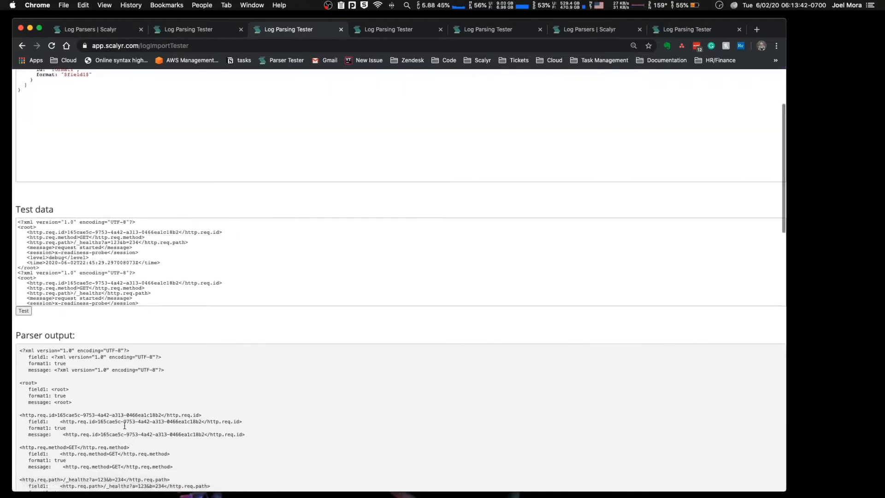
pyautogui.moveTo(166, 371); pyautogui.dragTo(21, 350)
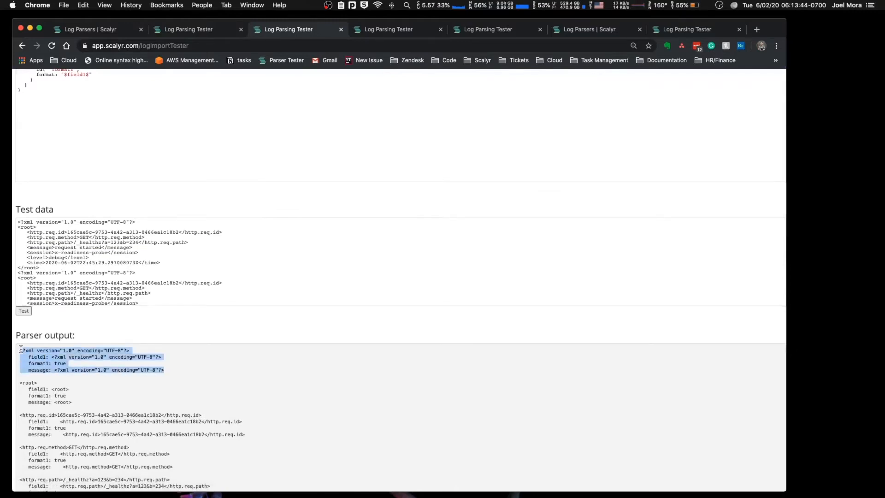
pyautogui.moveTo(80, 403); pyautogui.dragTo(2, 349)
pyautogui.click(108, 405)
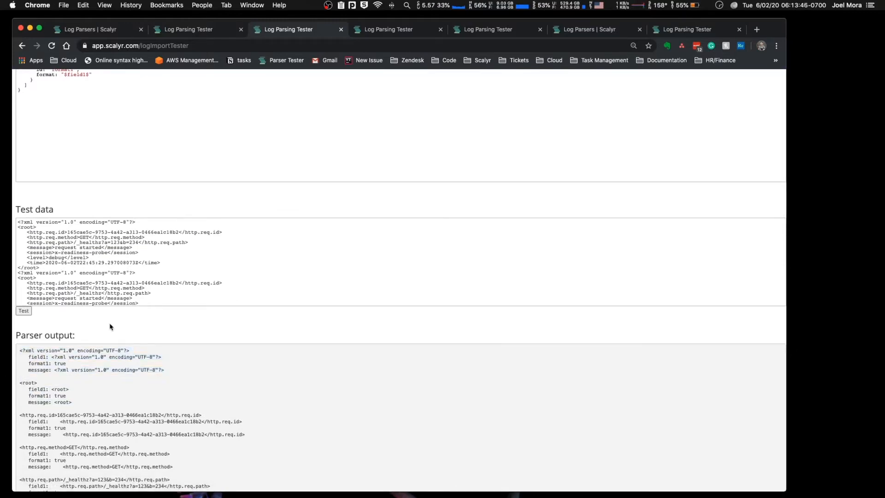
pyautogui.scroll(3, 111, 326)
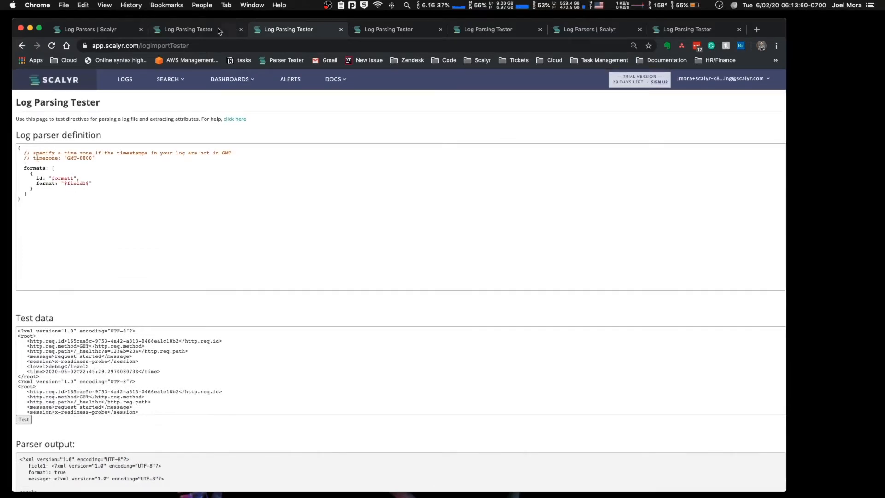
# Step: Copy the lineGroupers block from the JSON parser definition into the XML parser definition above formats, and align its indentation
pyautogui.hotkey('ctrl', 'shift', 'Tab')
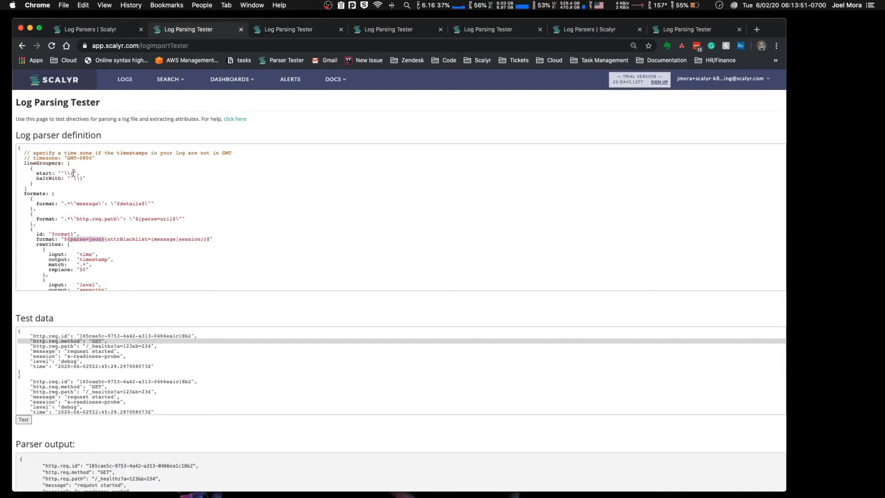
pyautogui.moveTo(27, 188); pyautogui.dragTo(1, 165)
pyautogui.press('super+c')
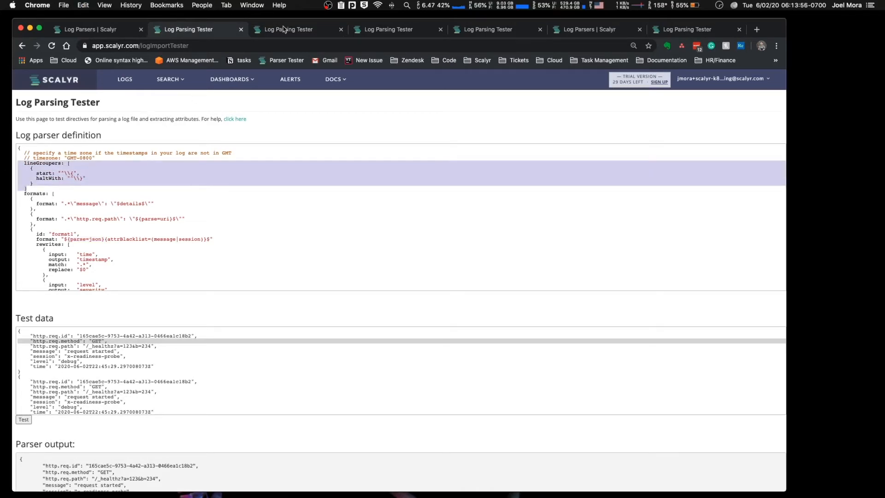
pyautogui.hotkey('ctrl', 'Tab')
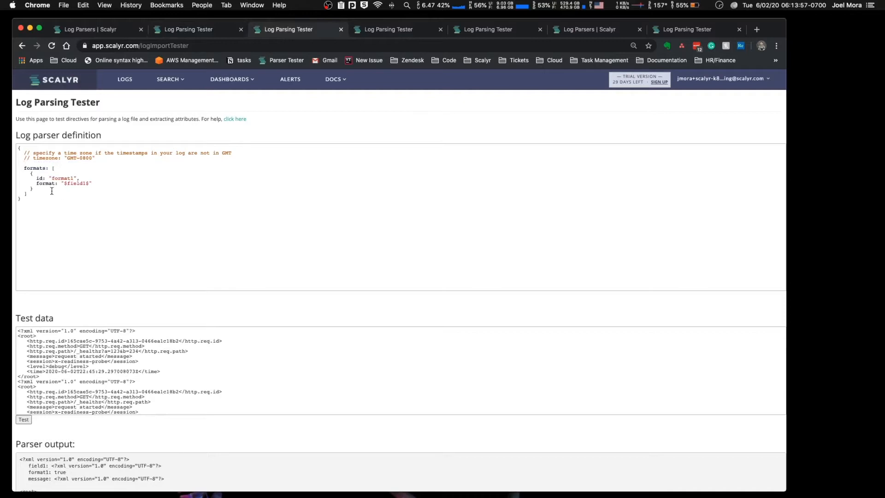
pyautogui.press('super+v')
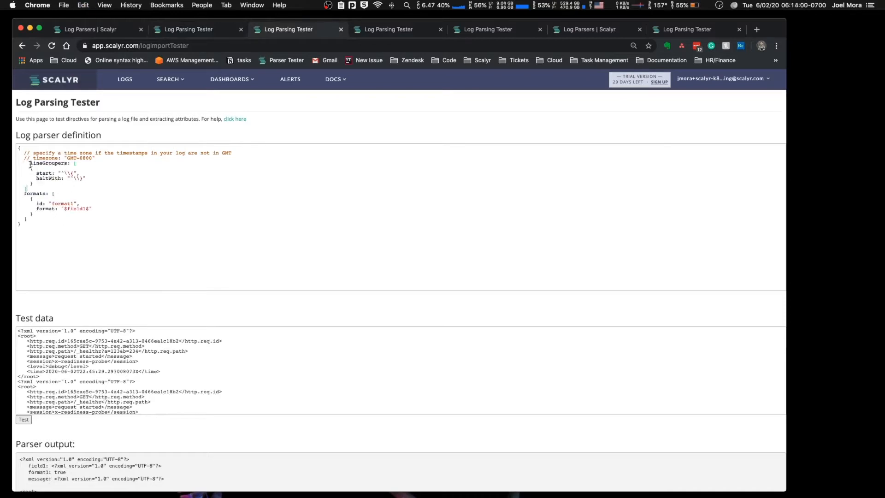
pyautogui.press('BackSpace')
pyautogui.press('BackSpace')
# Step: Examine where the first root record starts and ends in the XML test data
pyautogui.click(121, 337)
pyautogui.moveTo(136, 331); pyautogui.dragTo(65, 377)
pyautogui.click(35, 336)
pyautogui.click(18, 337)
pyautogui.moveTo(17, 337); pyautogui.dragTo(67, 377)
pyautogui.click(23, 342)
pyautogui.moveTo(24, 343); pyautogui.dragTo(1, 338)
pyautogui.click(64, 376)
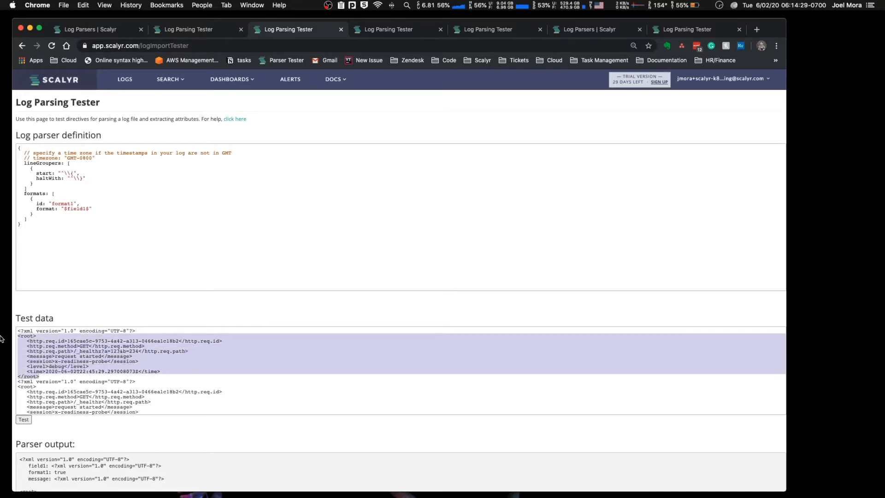
# Step: Examine the XML declaration lines that precede the root records in the test data
pyautogui.tripleClick(70, 333)
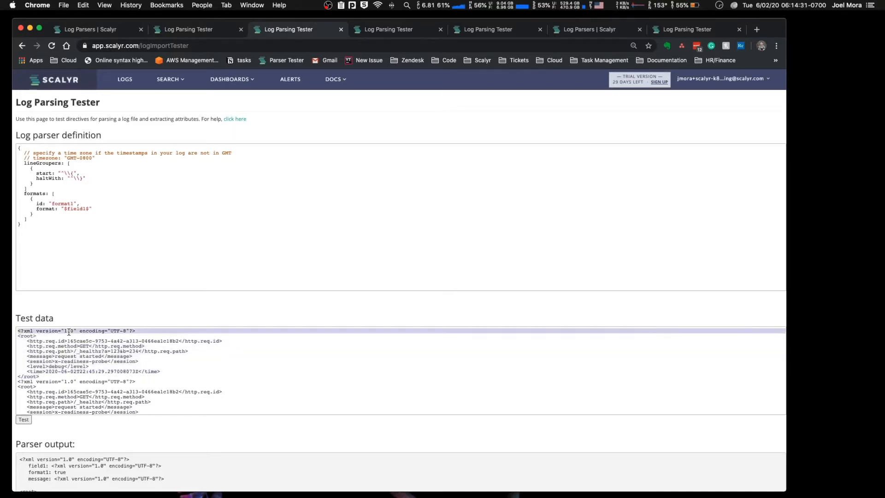
pyautogui.click(100, 332)
pyautogui.doubleClick(101, 331)
pyautogui.click(122, 331)
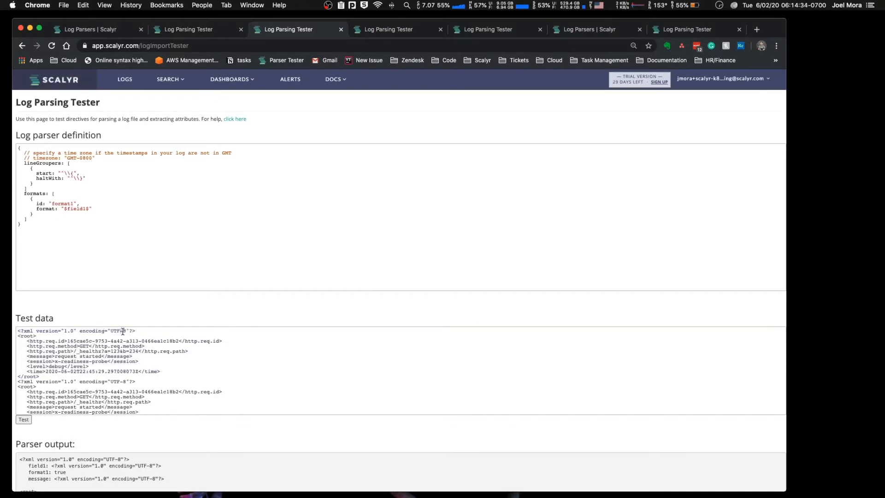
pyautogui.tripleClick(124, 331)
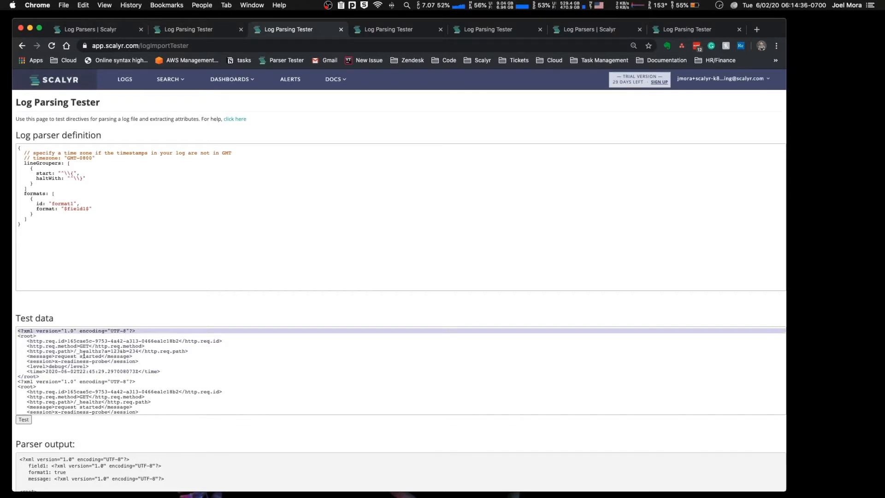
pyautogui.tripleClick(65, 382)
pyautogui.click(65, 383)
pyautogui.tripleClick(62, 332)
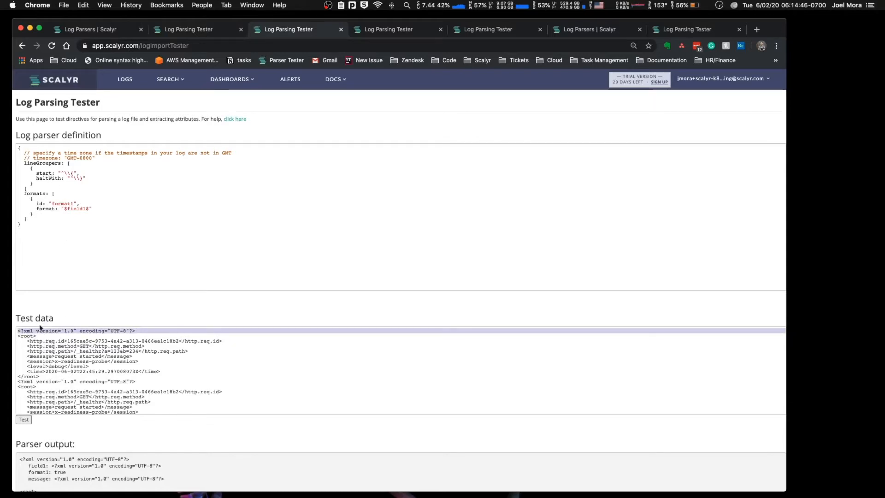
# Step: Examine the opening root tag, the indented child elements and the closing tag of the first XML record
pyautogui.click(17, 337)
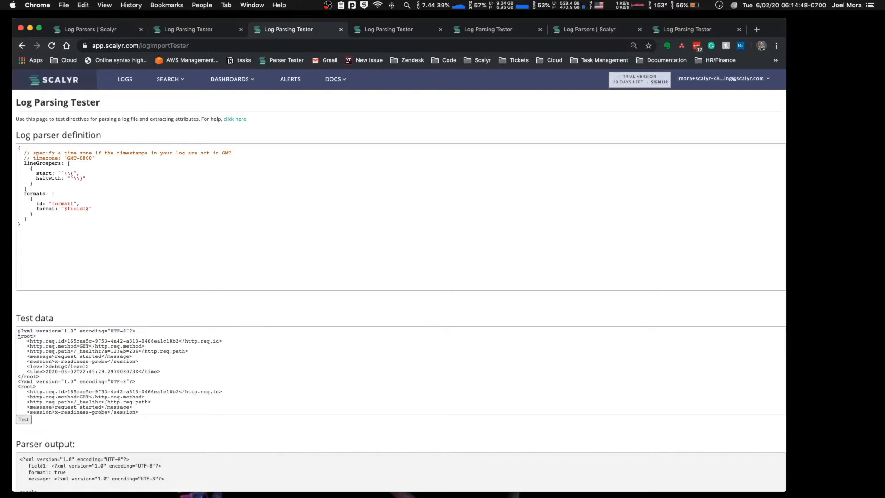
pyautogui.moveTo(19, 338); pyautogui.dragTo(60, 376)
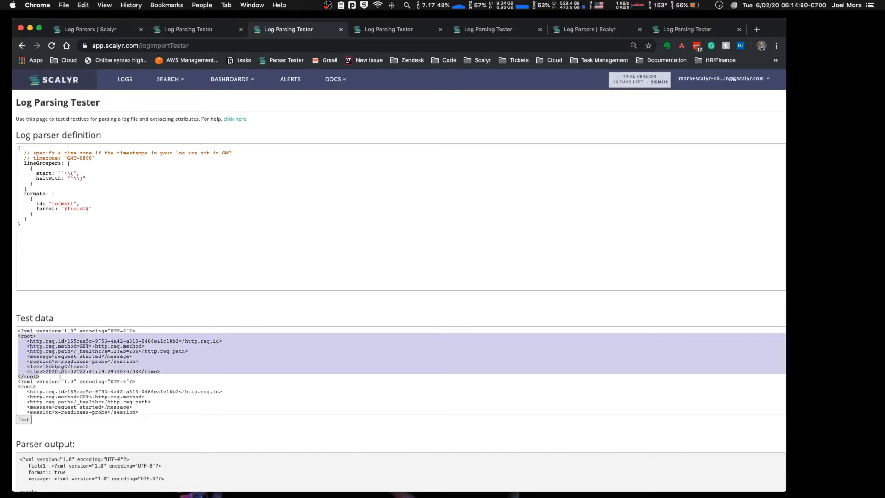
pyautogui.click(21, 334)
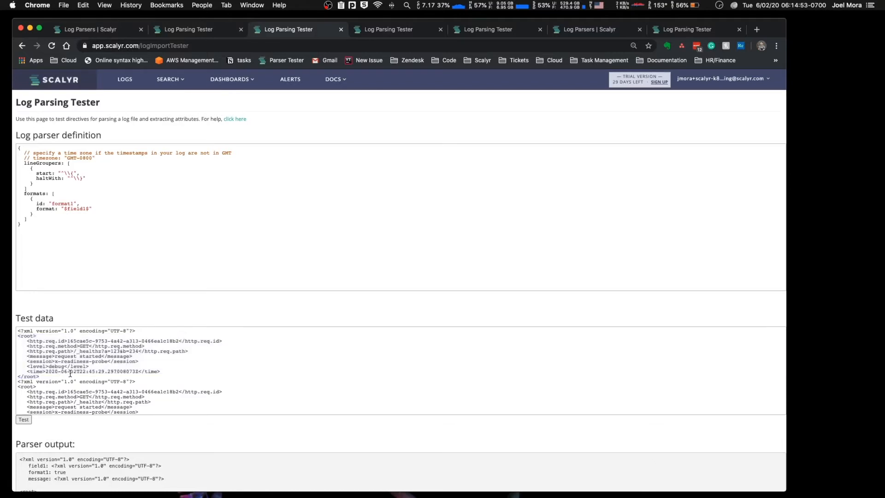
pyautogui.tripleClick(24, 336)
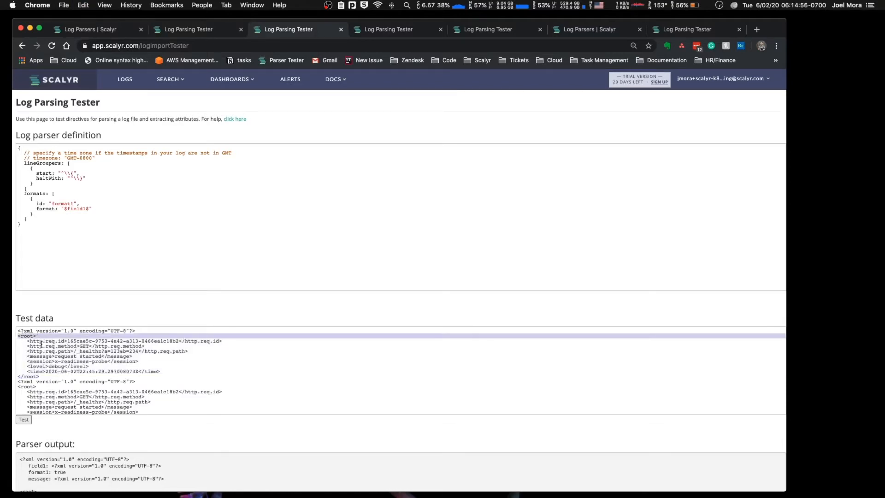
pyautogui.moveTo(26, 342); pyautogui.dragTo(11, 351)
pyautogui.click(24, 351)
pyautogui.click(25, 351)
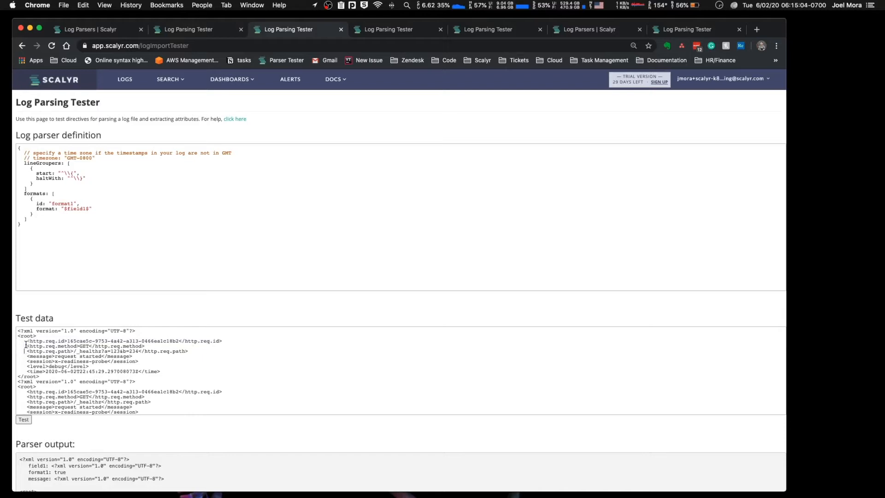
pyautogui.moveTo(18, 336); pyautogui.dragTo(14, 377)
# Step: Set the line grouper's start pattern to "^<root>" and its haltWith pattern to "^</root>", copying both tags from the test data
pyautogui.moveTo(37, 336); pyautogui.dragTo(10, 337)
pyautogui.press('super+c')
pyautogui.moveTo(75, 173); pyautogui.dragTo(64, 174)
pyautogui.press('super+v')
pyautogui.moveTo(41, 376); pyautogui.dragTo(2, 377)
pyautogui.press('super+c')
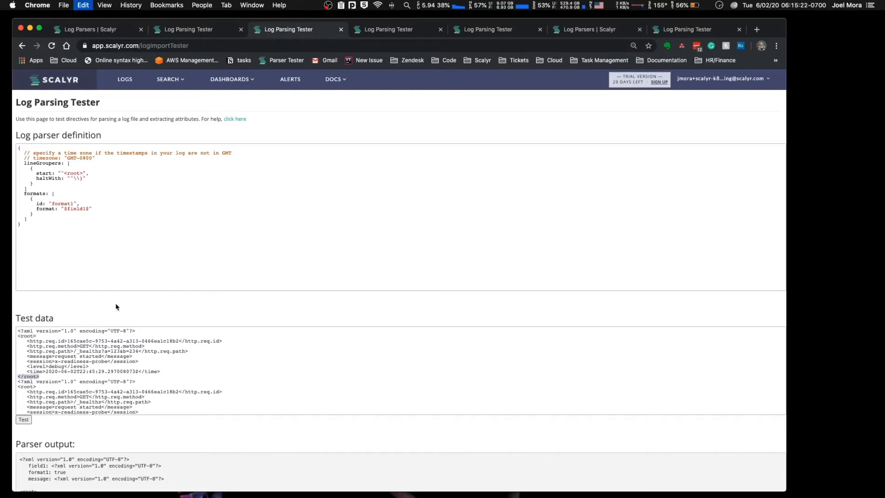
pyautogui.moveTo(83, 179); pyautogui.dragTo(75, 179)
pyautogui.press('super+v')
# Step: Check the end of the XML test data and run the parser test with the root line grouper
pyautogui.scroll(-1, 68, 313)
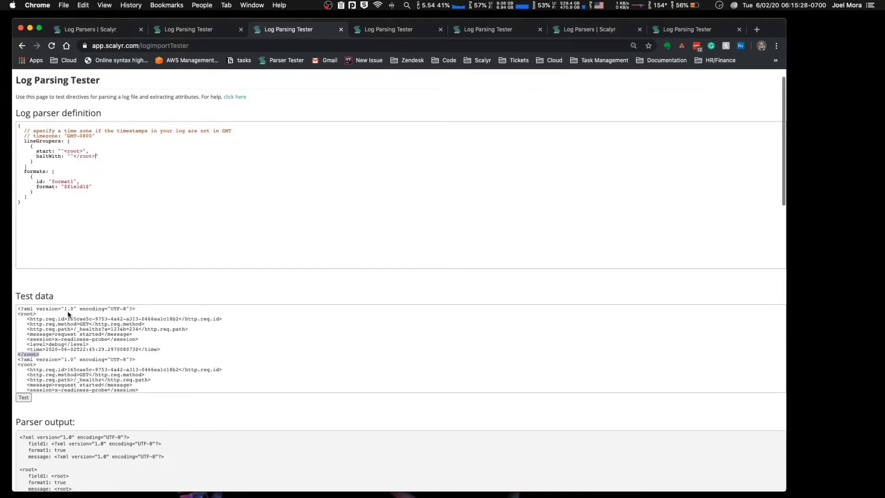
pyautogui.scroll(-5, 68, 318)
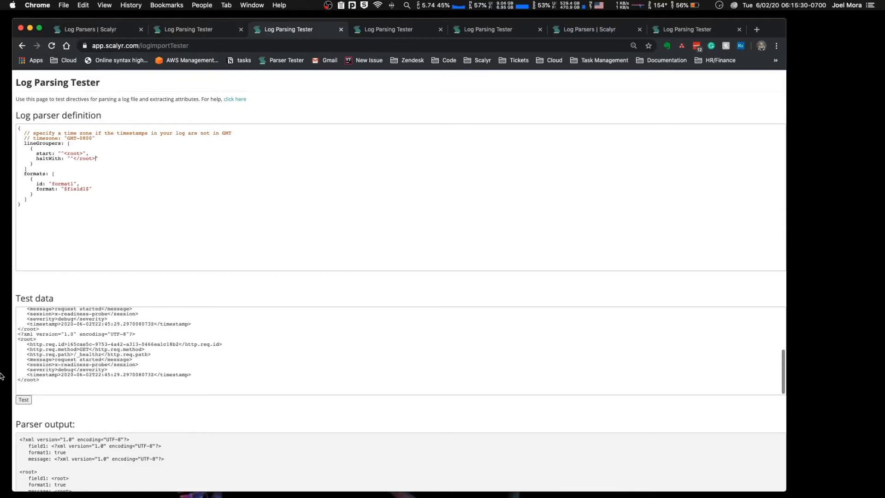
pyautogui.click(25, 401)
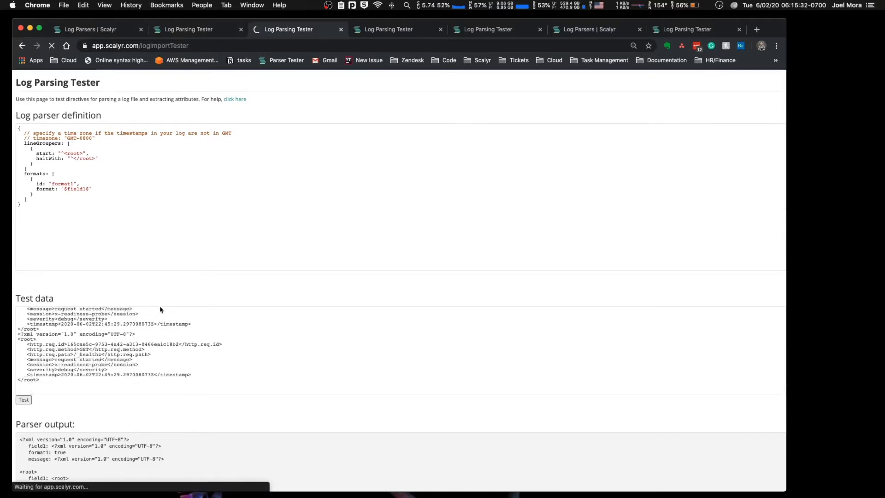
# Step: Examine how the parser output groups the XML declaration and the first root record
pyautogui.scroll(-5, 164, 313)
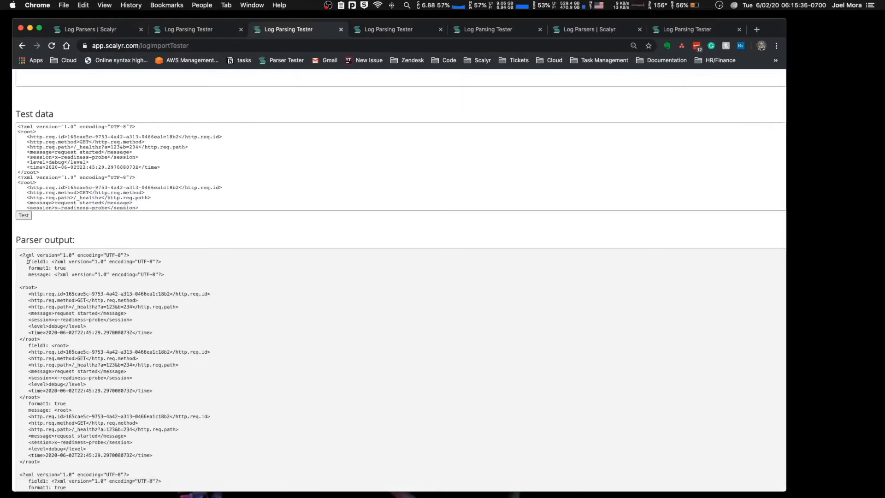
pyautogui.moveTo(20, 256); pyautogui.dragTo(173, 275)
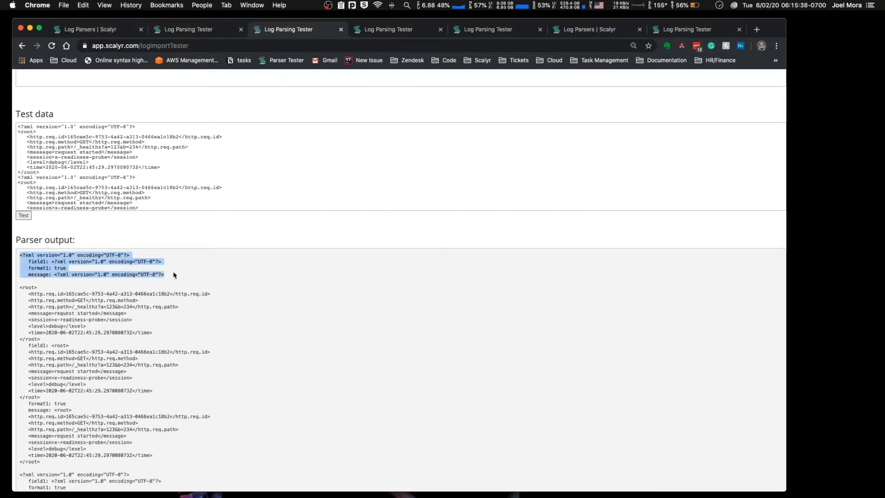
pyautogui.click(51, 289)
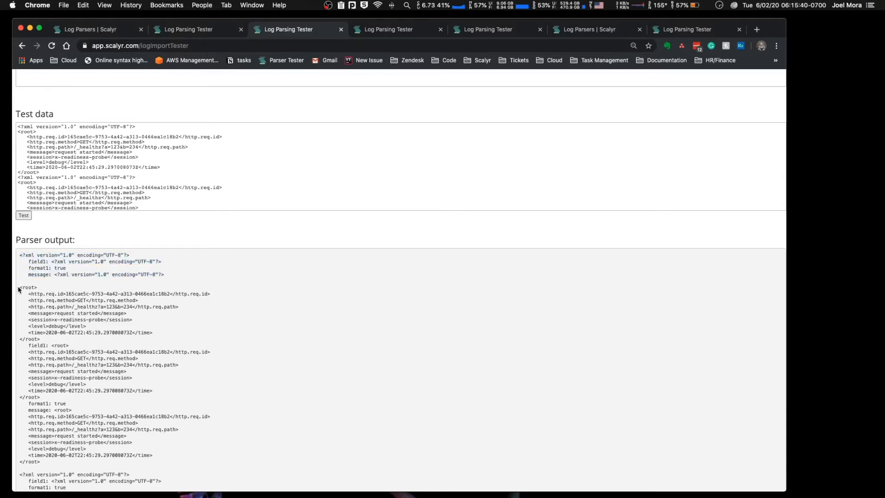
pyautogui.moveTo(20, 287); pyautogui.dragTo(71, 342)
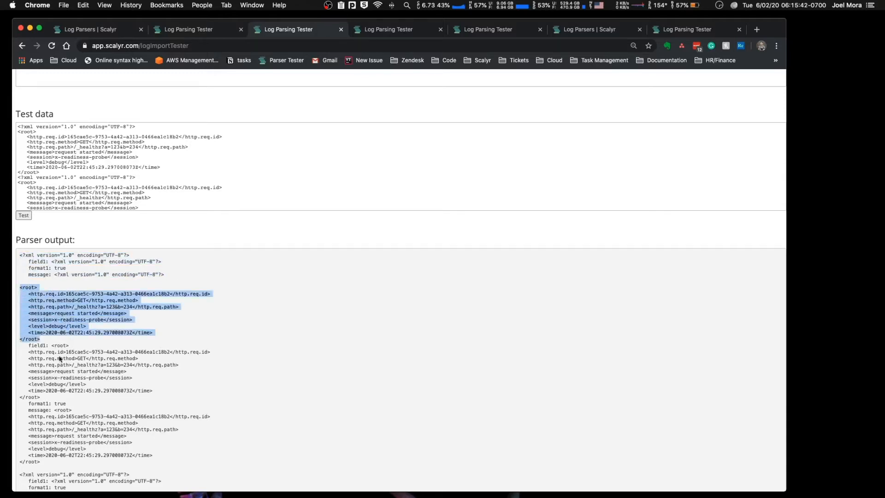
# Step: Examine the message field of the first root record in the parser output
pyautogui.click(53, 413)
pyautogui.moveTo(53, 410); pyautogui.dragTo(73, 467)
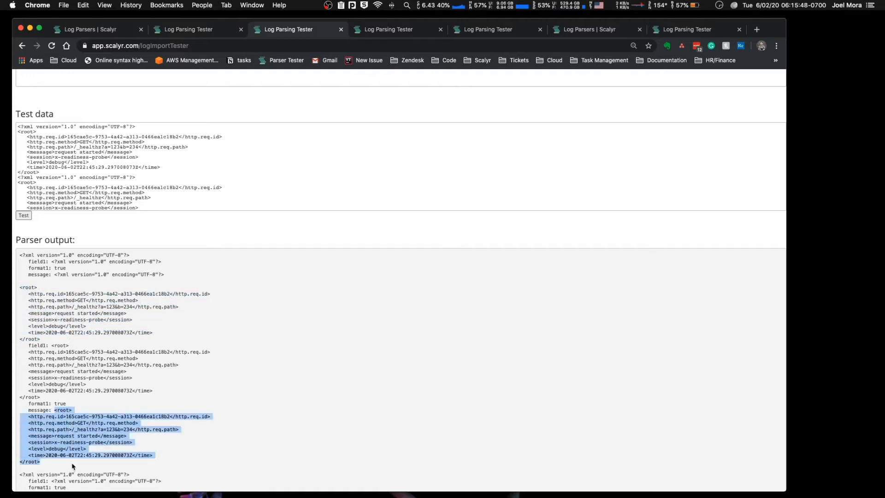
pyautogui.scroll(5, 73, 415)
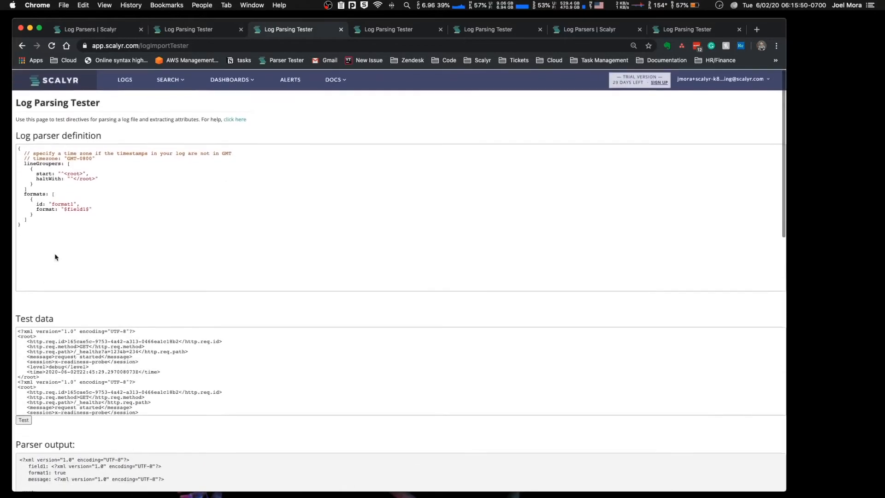
# Step: Generalize the line grouper's start pattern to "^<[^>]+>" so it matches any opening tag, and select the tag expression for reuse
pyautogui.doubleClick(74, 173)
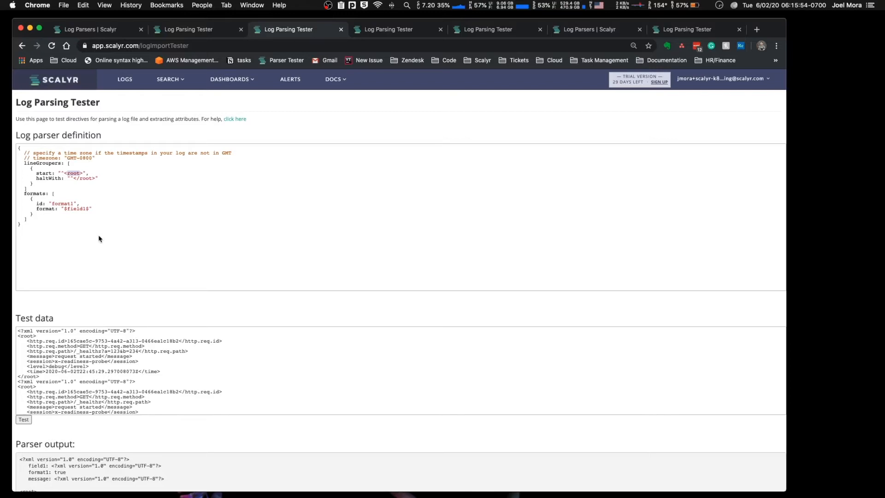
pyautogui.write('\\w')
pyautogui.write('+')
pyautogui.press('BackSpace')
pyautogui.press('BackSpace')
pyautogui.press('BackSpace')
pyautogui.moveTo(65, 172); pyautogui.dragTo(88, 171)
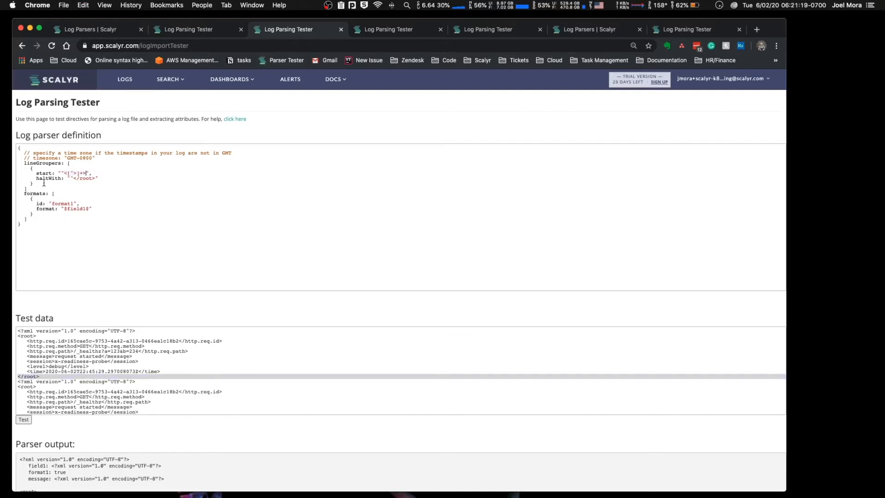
# Step: Set the line grouper's haltWith pattern to "^</[^>]+>" and run the parser test
pyautogui.doubleClick(45, 178)
pyautogui.click(73, 179)
pyautogui.moveTo(95, 179); pyautogui.dragTo(72, 178)
pyautogui.press('super+v')
pyautogui.click(77, 178)
pyautogui.click(78, 179)
pyautogui.write('/')
pyautogui.scroll(-3, 67, 308)
pyautogui.click(24, 326)
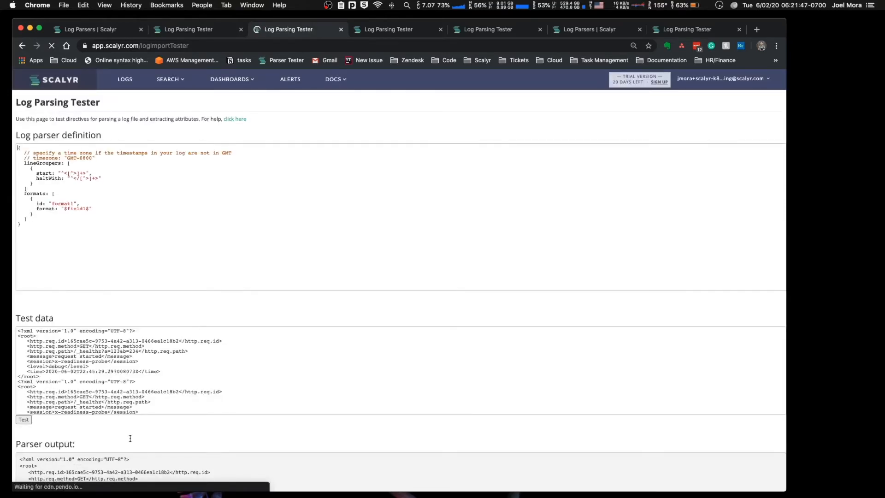
# Step: Examine how the parser output groups the XML declaration with the root element, including the first record's message field
pyautogui.scroll(-15, 130, 438)
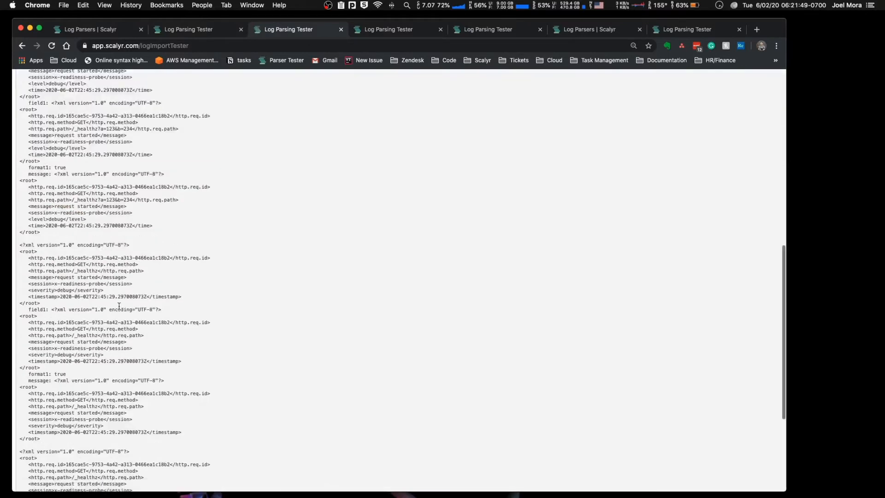
pyautogui.scroll(10, 105, 237)
pyautogui.scroll(2, 105, 237)
pyautogui.scroll(-3, 40, 367)
pyautogui.scroll(-1, 39, 368)
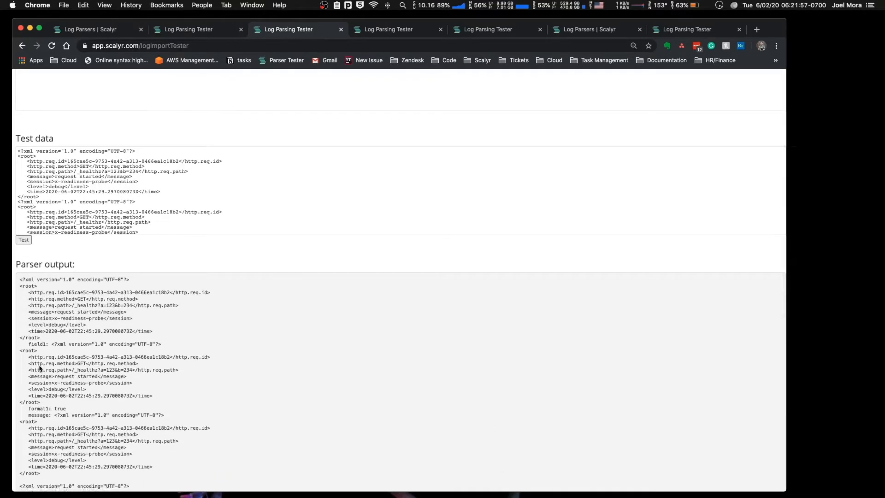
pyautogui.scroll(1, 40, 367)
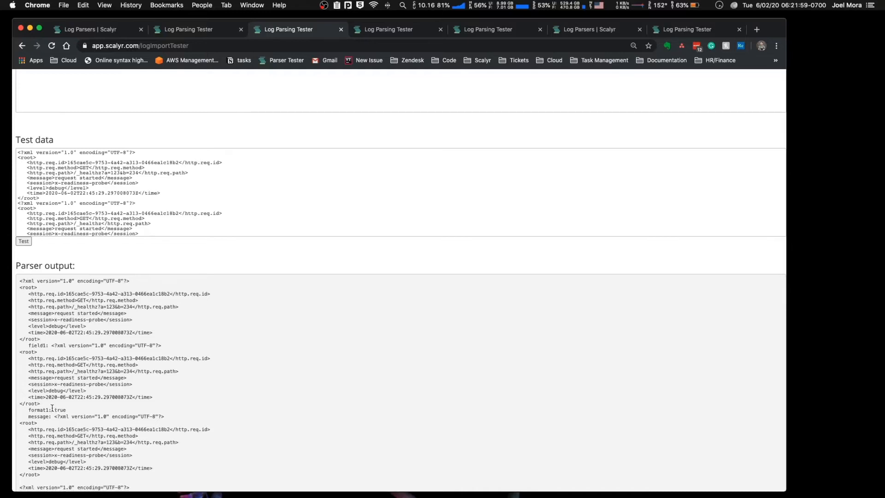
pyautogui.moveTo(55, 416); pyautogui.dragTo(74, 476)
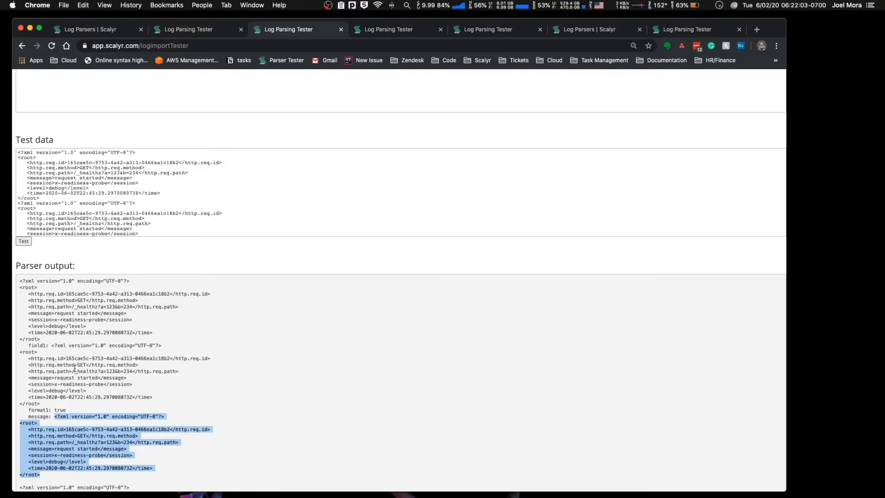
pyautogui.tripleClick(43, 281)
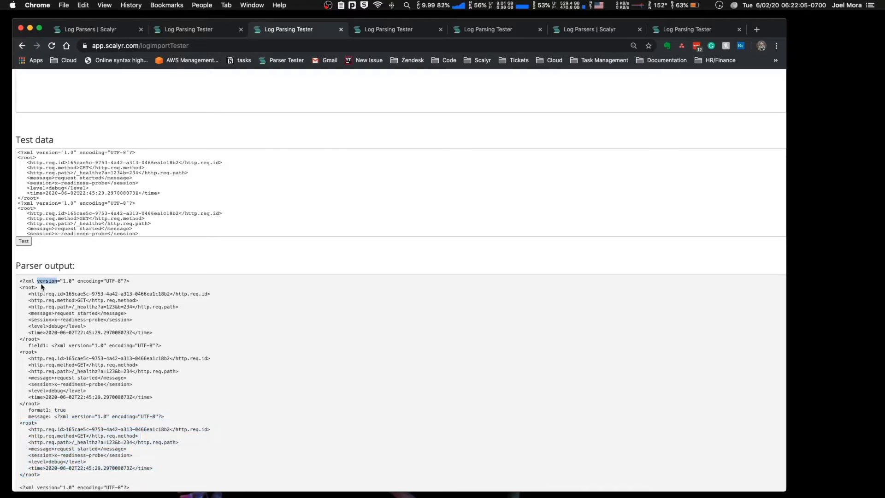
# Step: Exclude tags beginning with a question mark by changing the start pattern to "^<[^?][^>]+>", and run the parser test
pyautogui.scroll(5, 41, 286)
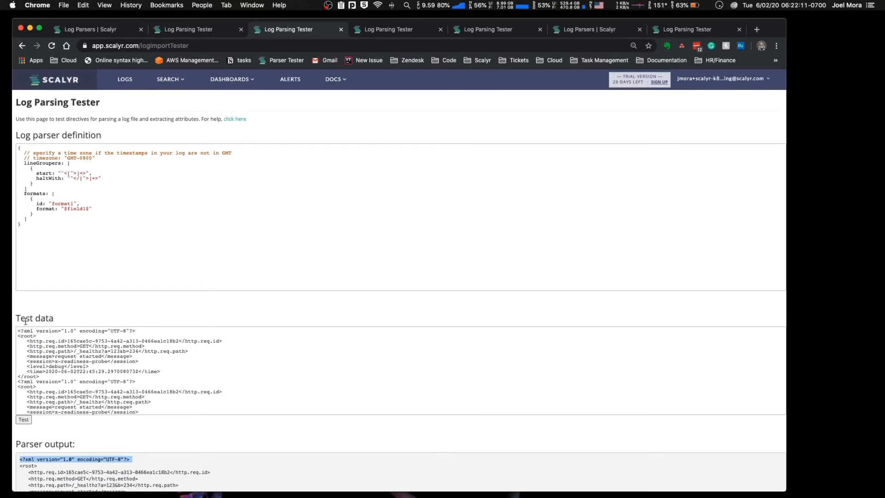
pyautogui.click(67, 174)
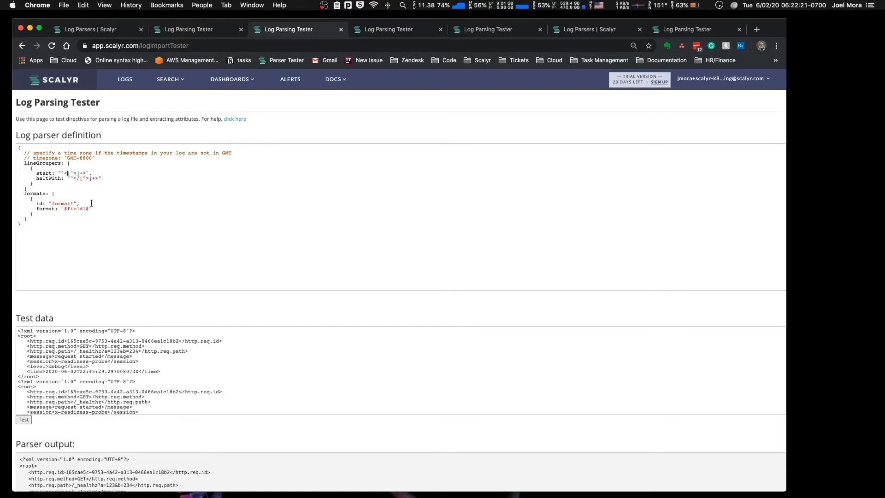
pyautogui.write('[^][^')
pyautogui.moveTo(79, 173); pyautogui.dragTo(94, 173)
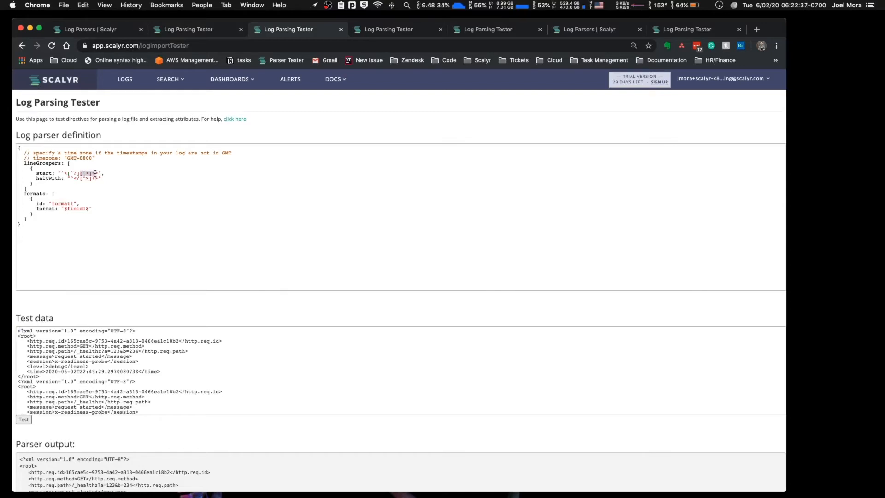
pyautogui.click(79, 173)
pyautogui.click(23, 419)
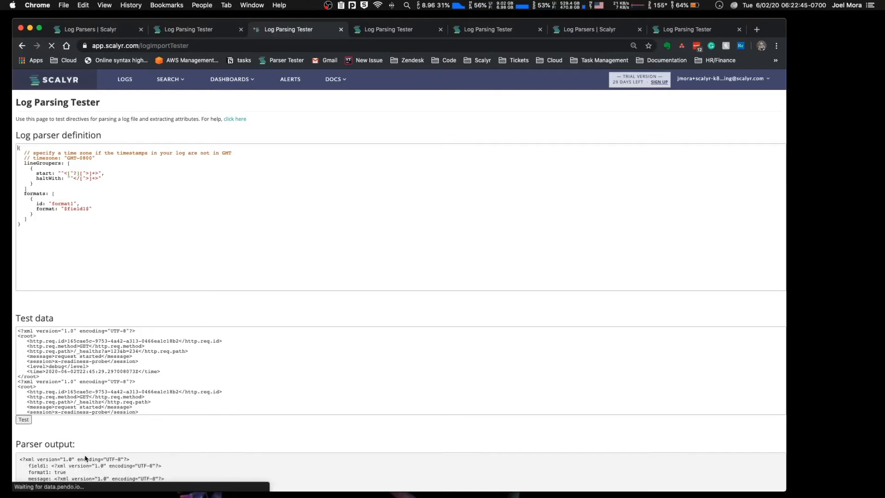
# Step: Examine the XML declaration event and the message field of the first root record in the new output
pyautogui.scroll(-9, 83, 445)
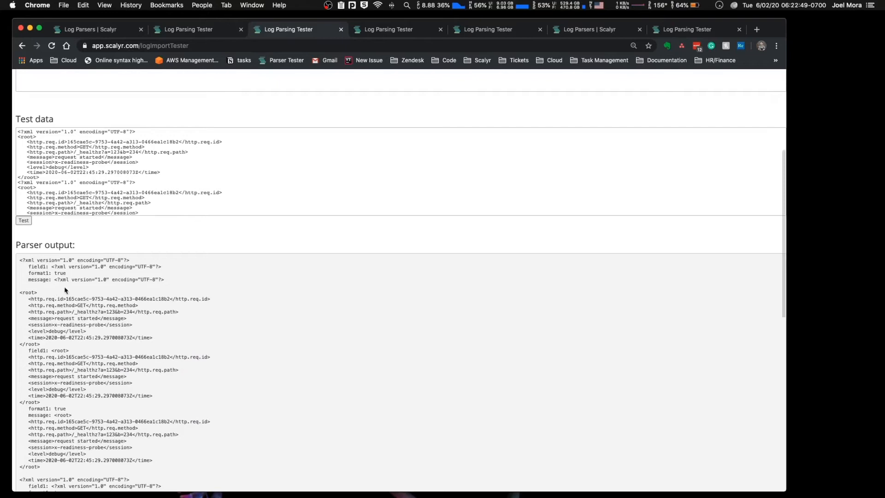
pyautogui.moveTo(169, 282); pyautogui.dragTo(2, 262)
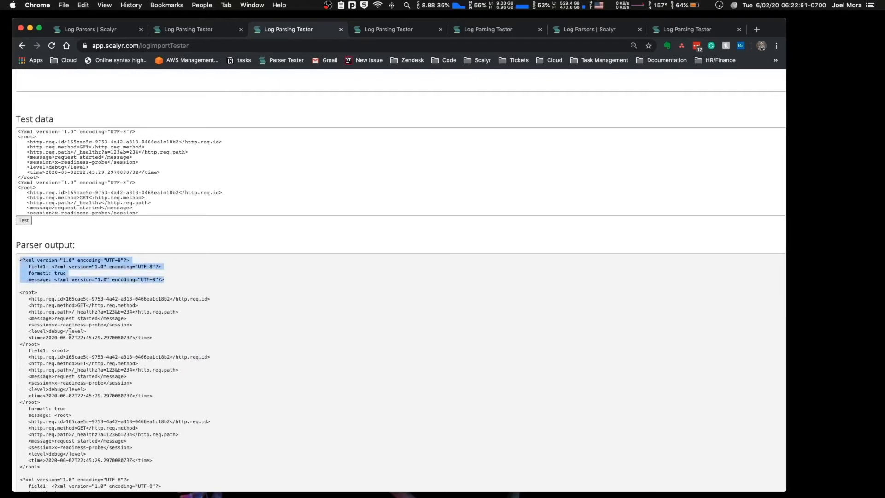
pyautogui.scroll(-2, 65, 337)
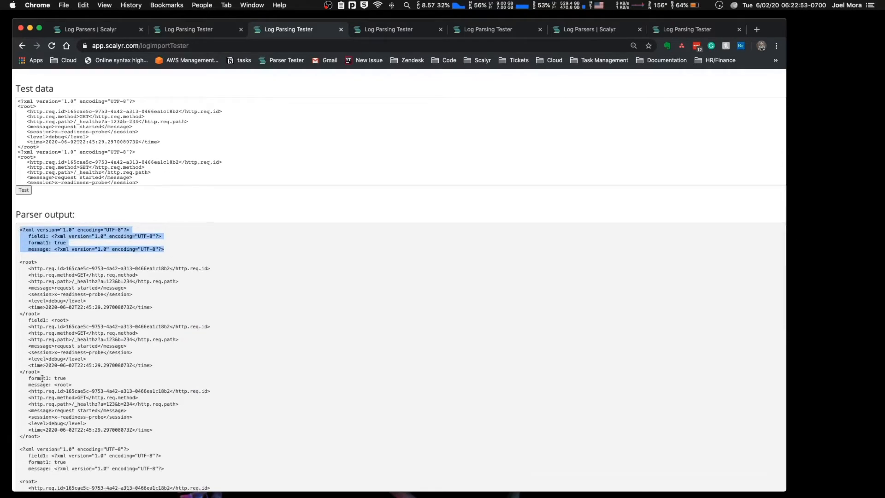
pyautogui.moveTo(54, 385); pyautogui.dragTo(68, 438)
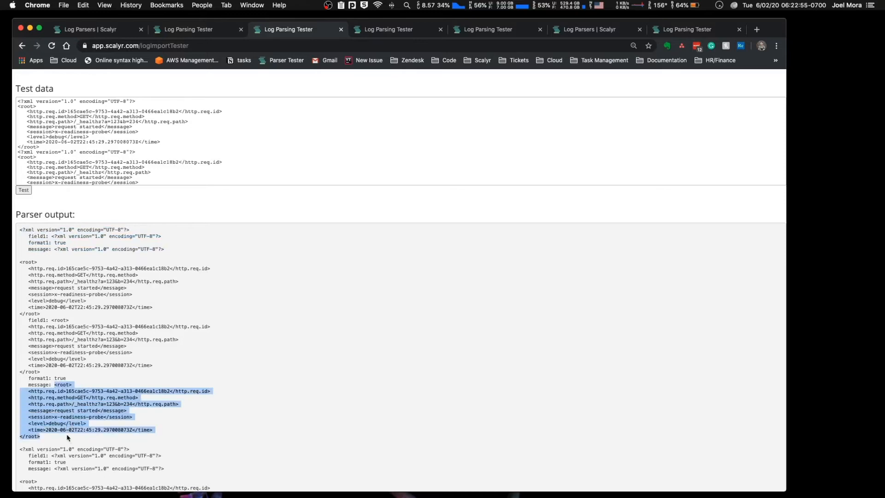
# Step: Replace the $field1$ value of format1 with the XML declaration line copied from the parser output
pyautogui.scroll(10, 75, 310)
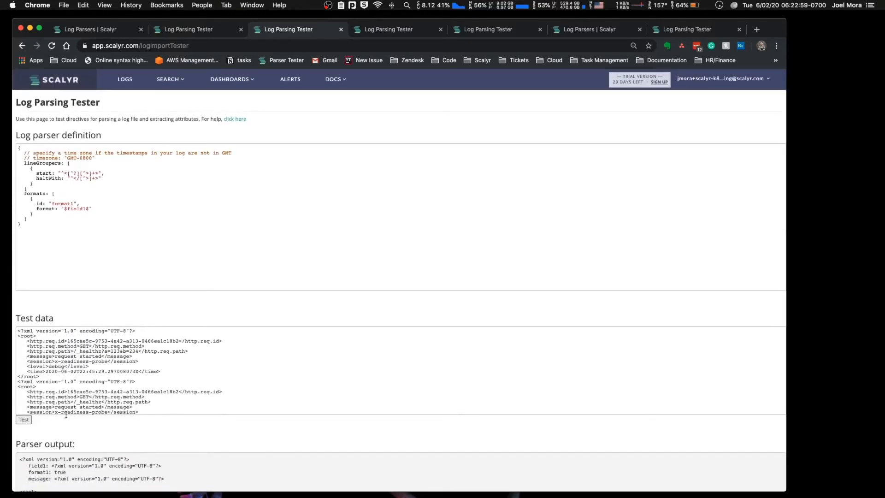
pyautogui.scroll(-3, 72, 434)
pyautogui.moveTo(165, 419); pyautogui.dragTo(23, 396)
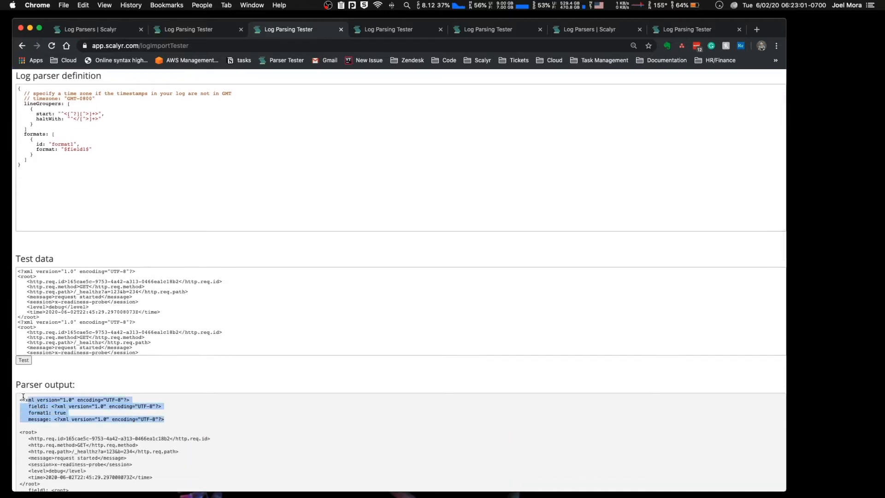
pyautogui.tripleClick(23, 399)
pyautogui.press('super+c')
pyautogui.click(91, 244)
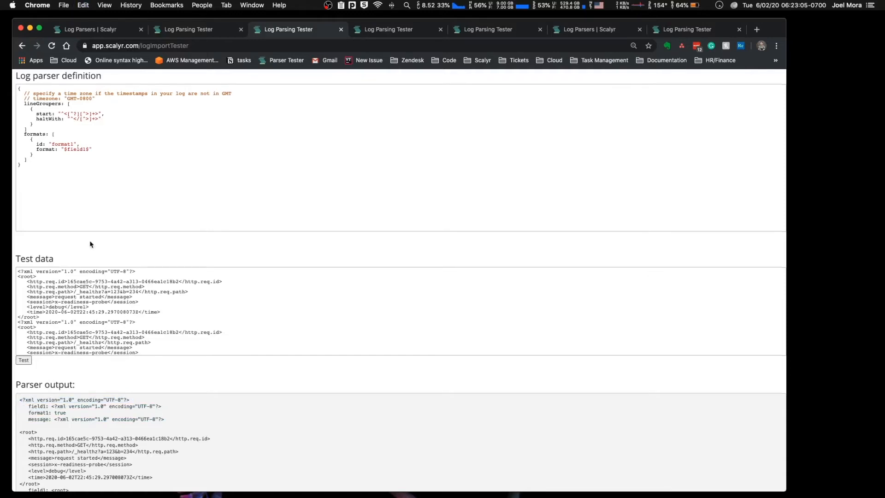
pyautogui.scroll(3, 88, 244)
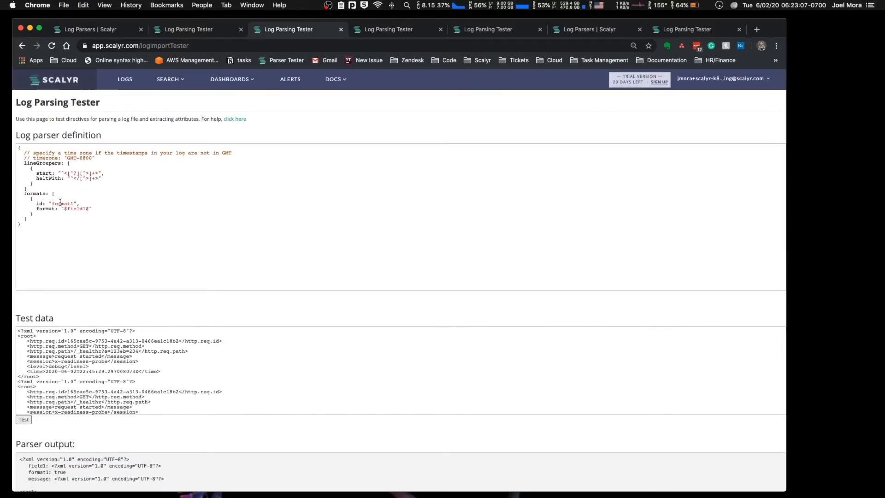
pyautogui.moveTo(88, 209); pyautogui.dragTo(68, 208)
pyautogui.press('super+v')
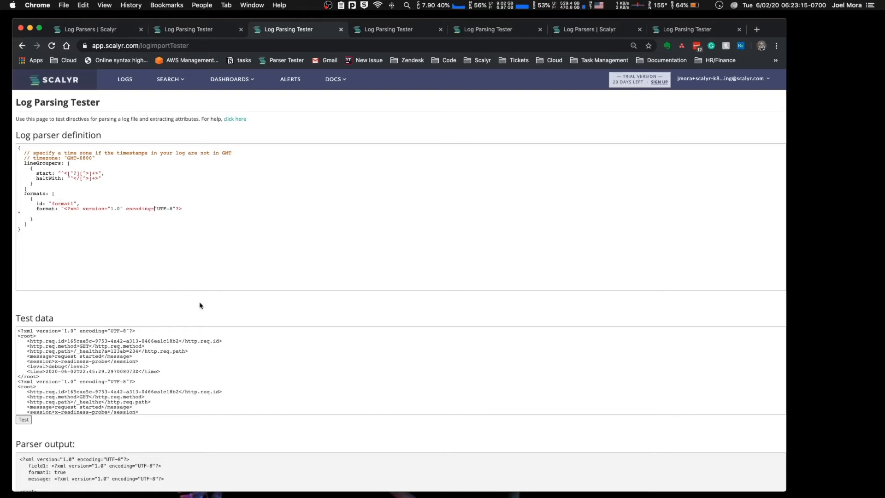
# Step: Escape the quote before UTF-8 and, with double backslashes, the question marks opening the format's declaration and in the start pattern
pyautogui.write('\\')
pyautogui.press('Right')
pyautogui.click(67, 208)
pyautogui.write('\\\\')
pyautogui.click(74, 173)
pyautogui.write('\\\\')
# Step: Remove the line break before the format string's closing quote, escape the quotes around 1.0, and run the parser test
pyautogui.click(104, 214)
pyautogui.press('Left')
pyautogui.press('BackSpace')
pyautogui.click(114, 209)
pyautogui.write('\\')
pyautogui.click(129, 209)
pyautogui.write('\\')
pyautogui.click(23, 420)
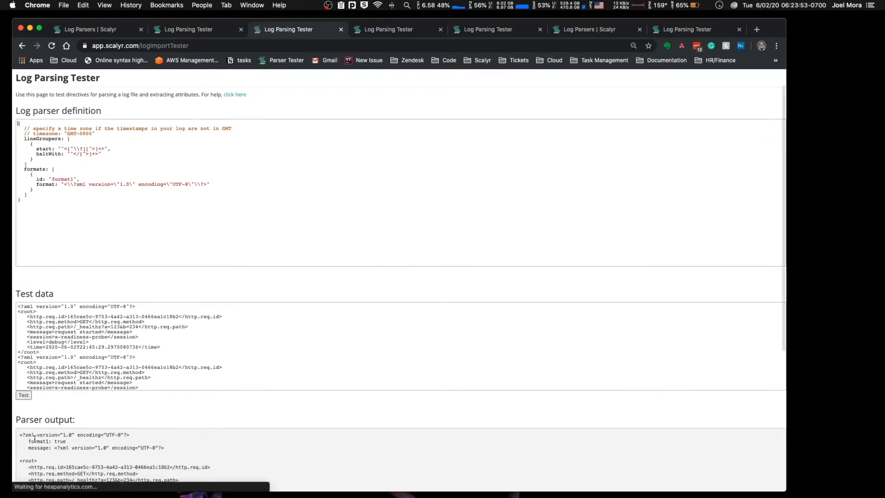
# Step: Check which events in the parser output match format1, comparing the XML declarations with the root records
pyautogui.tripleClick(41, 442)
pyautogui.scroll(-4, 46, 429)
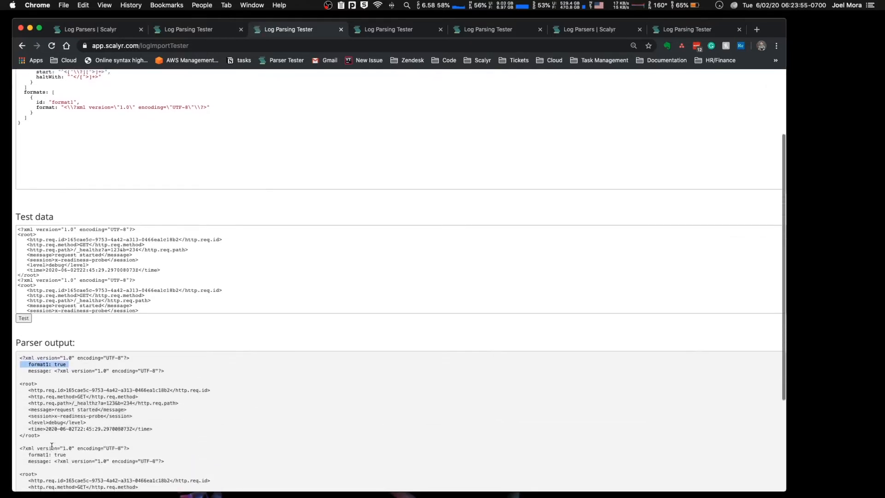
pyautogui.moveTo(45, 412); pyautogui.dragTo(5, 364)
pyautogui.click(48, 440)
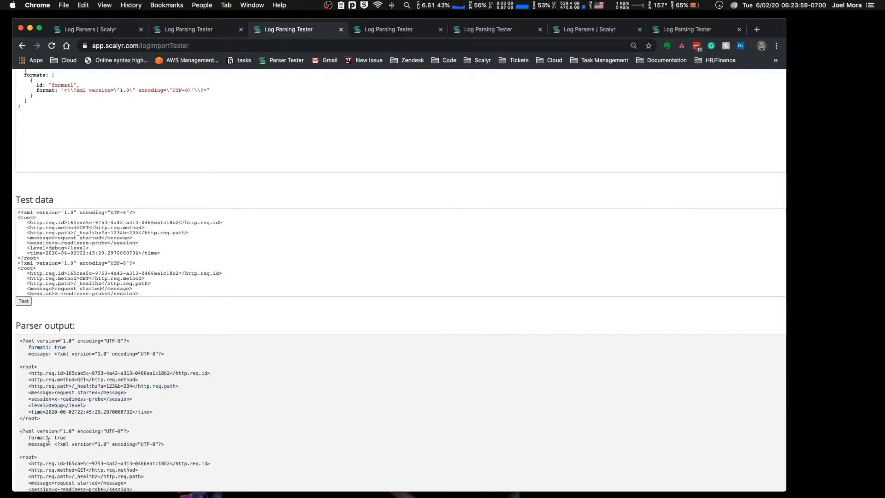
pyautogui.doubleClick(47, 432)
# Step: Add "discard: true" to format1 and run the parser test
pyautogui.scroll(3, 119, 181)
pyautogui.click(225, 180)
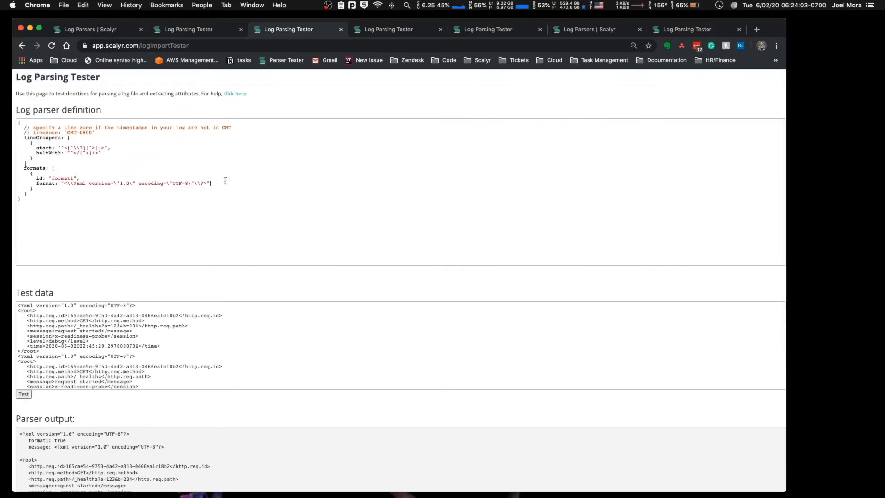
pyautogui.write('discard: true')
pyautogui.click(24, 394)
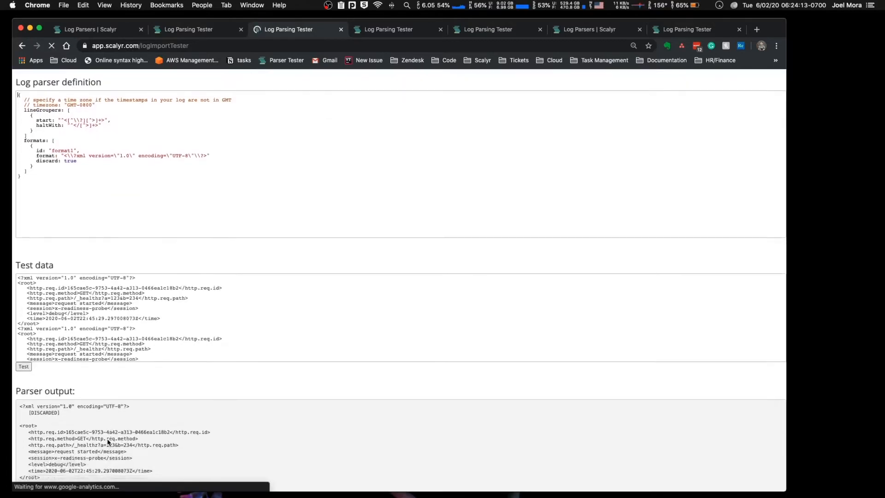
# Step: Examine the first XML declaration event and the root record below it in the parser output
pyautogui.scroll(-2, 108, 441)
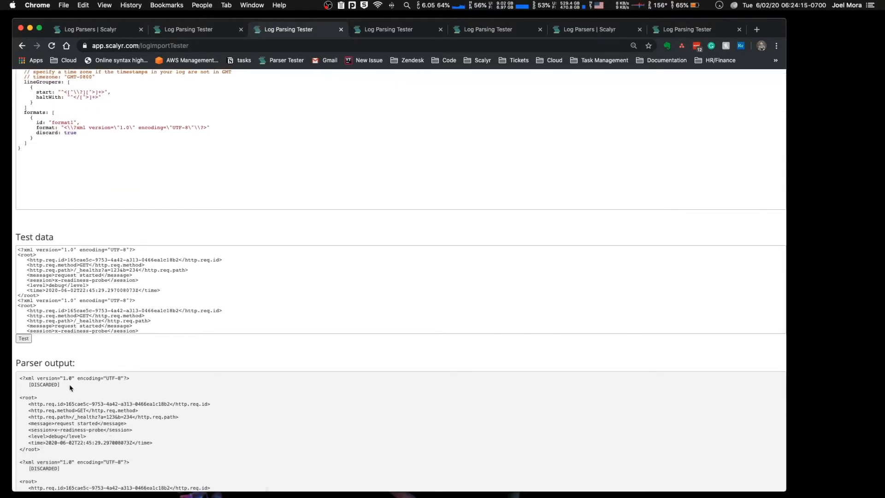
pyautogui.moveTo(60, 385); pyautogui.dragTo(19, 376)
pyautogui.click(58, 452)
pyautogui.moveTo(57, 451); pyautogui.dragTo(2, 398)
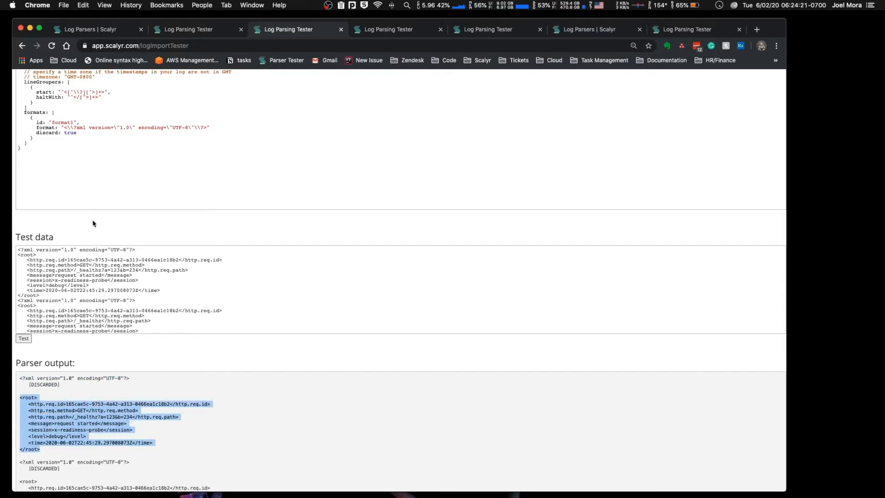
# Step: Duplicate the format1 block below itself in the formats list and align the copy's opening brace
pyautogui.scroll(2, 93, 223)
pyautogui.click(42, 186)
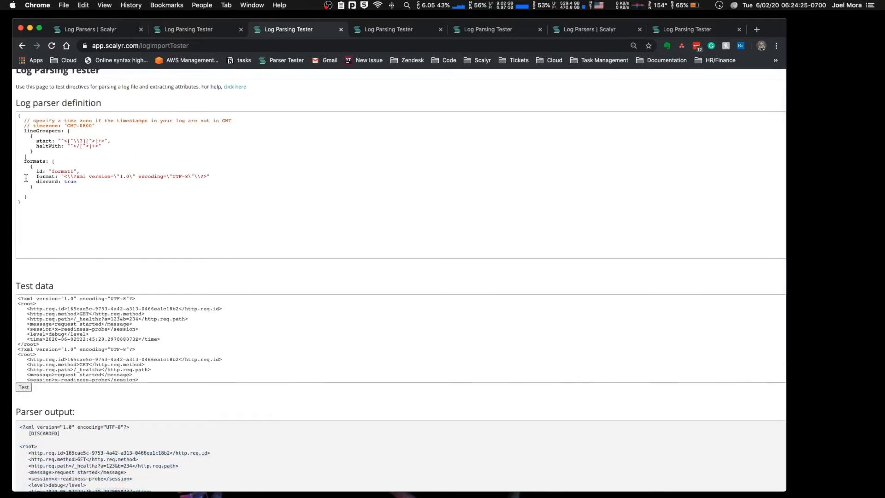
pyautogui.moveTo(39, 189); pyautogui.dragTo(1, 170)
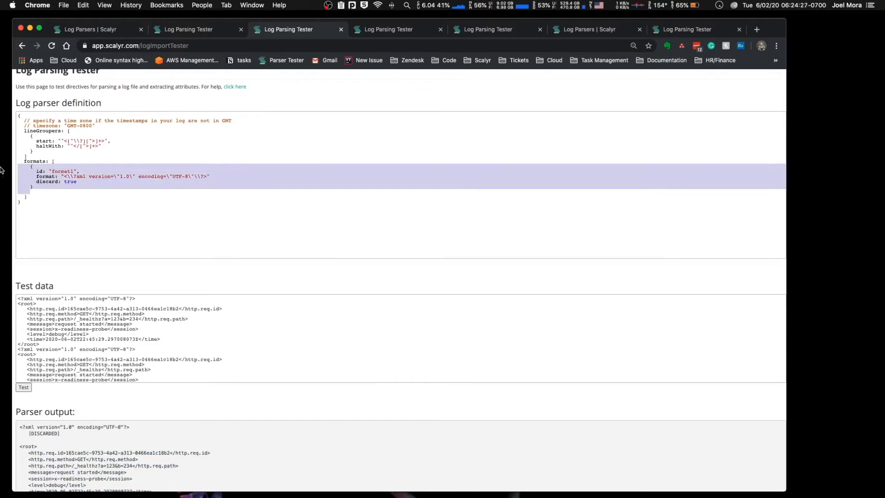
pyautogui.click(45, 189)
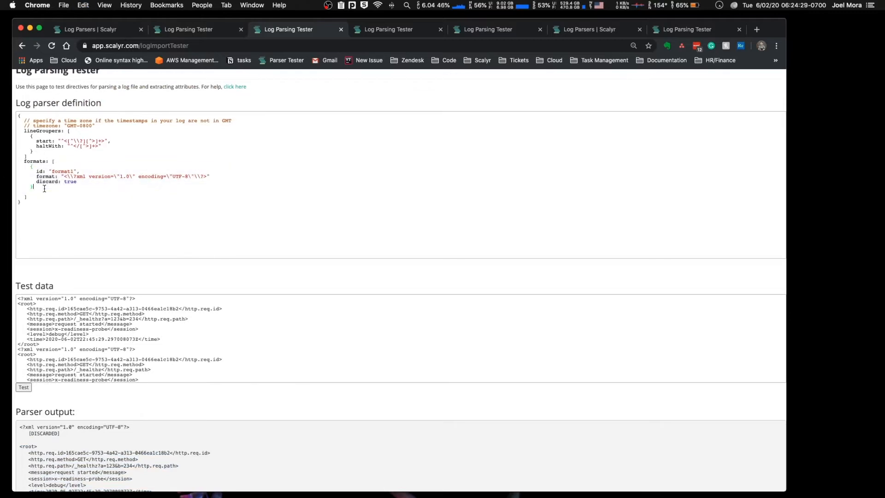
pyautogui.press('super+v')
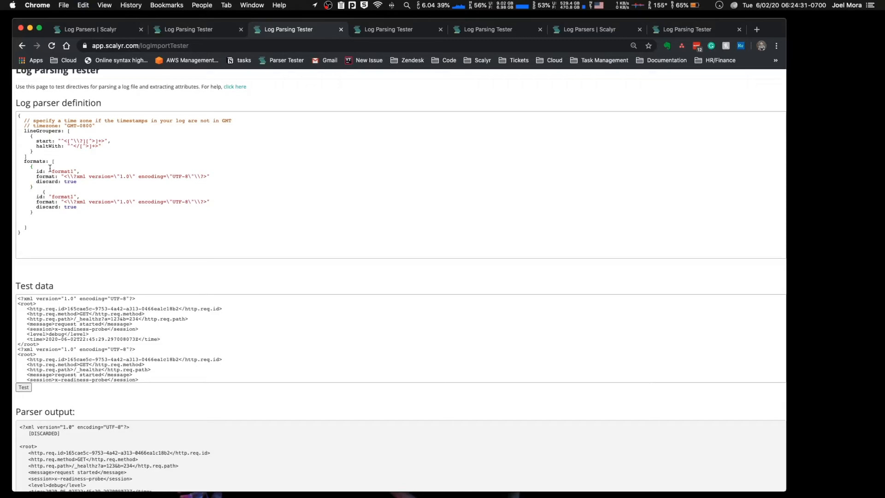
pyautogui.click(42, 192)
# Step: Clear the format string of the second format1 block in the formats list
pyautogui.moveTo(207, 201); pyautogui.dragTo(67, 200)
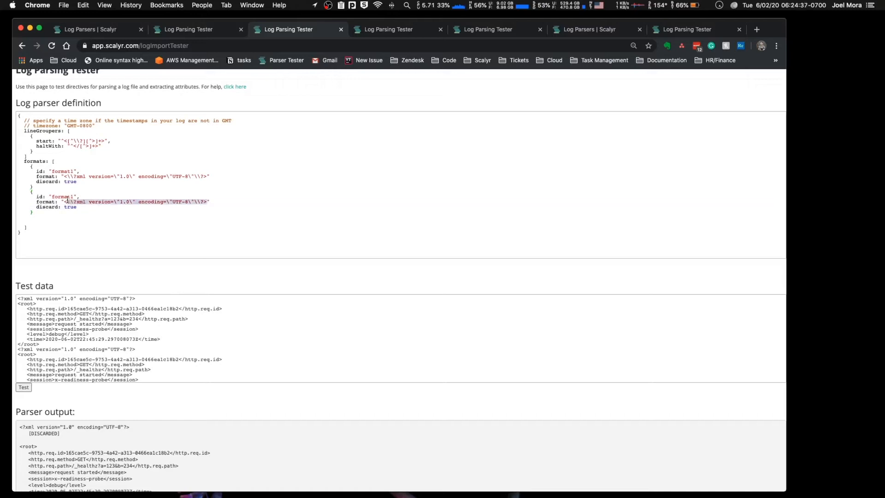
pyautogui.press('BackSpace')
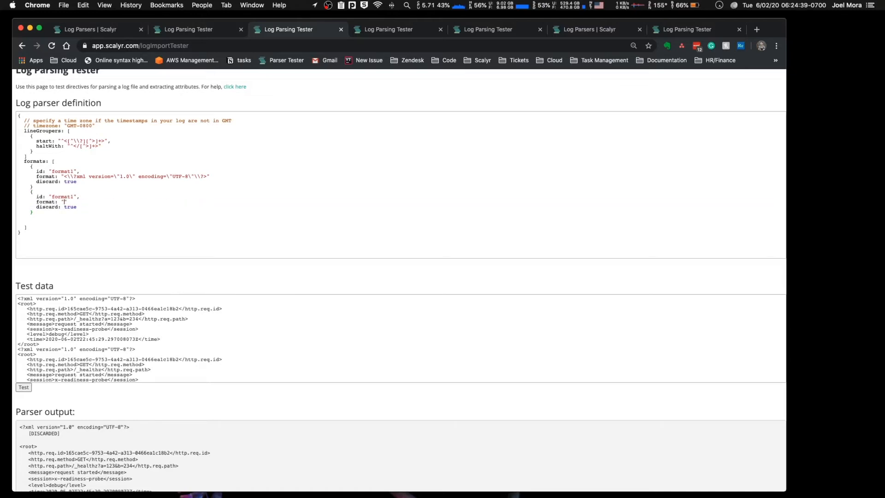
# Step: Search the Scalyr log parser documentation for "key/v" and open its section on parsing key/value logs
pyautogui.click(682, 32)
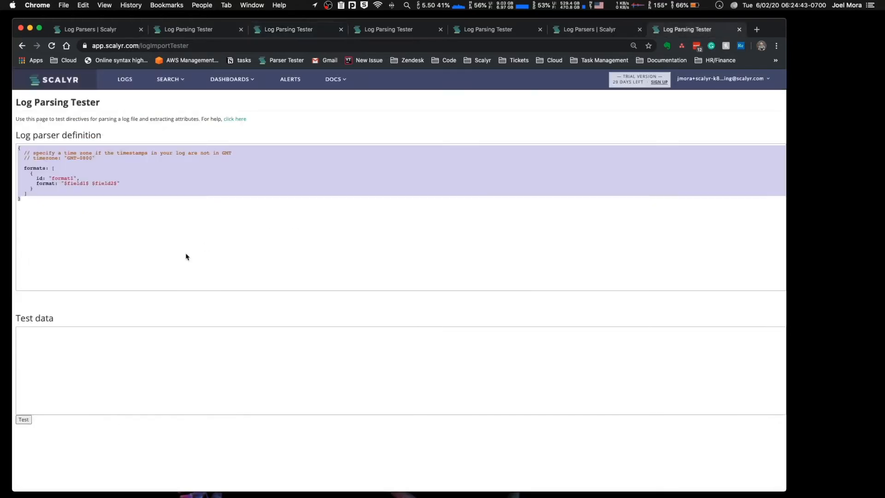
pyautogui.press('super+f')
pyautogui.write('<')
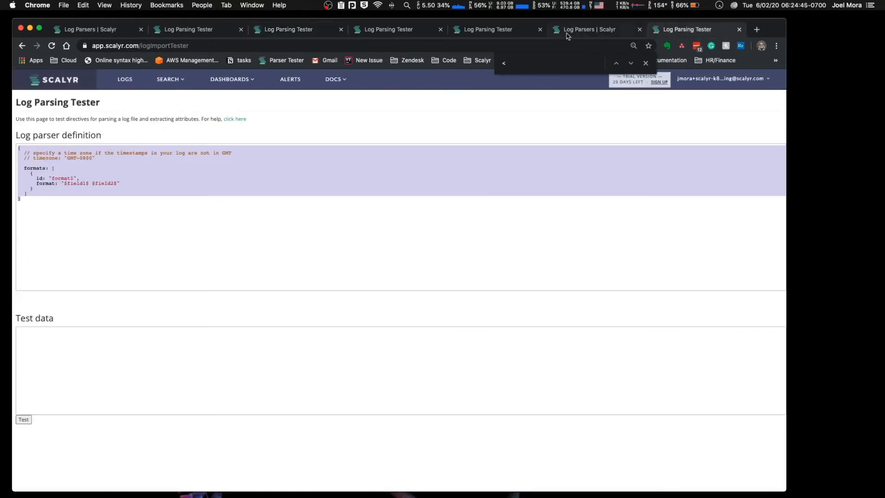
pyautogui.click(567, 33)
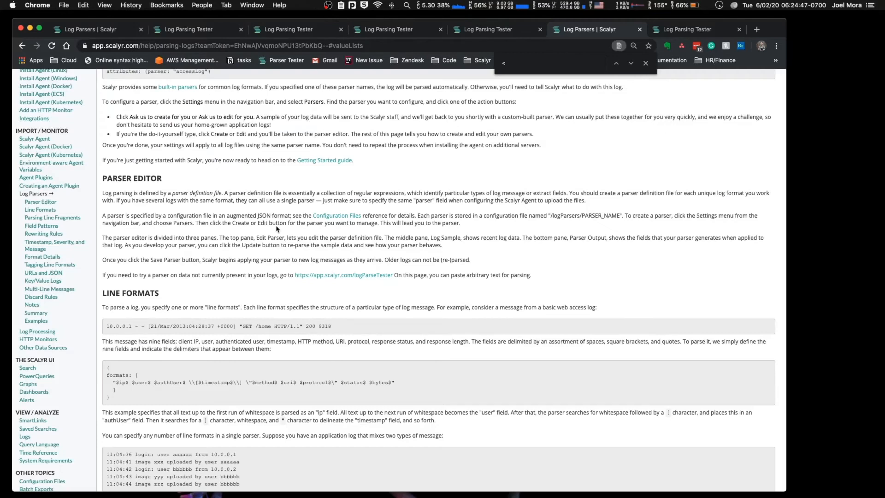
pyautogui.press('super+f')
pyautogui.write('k')
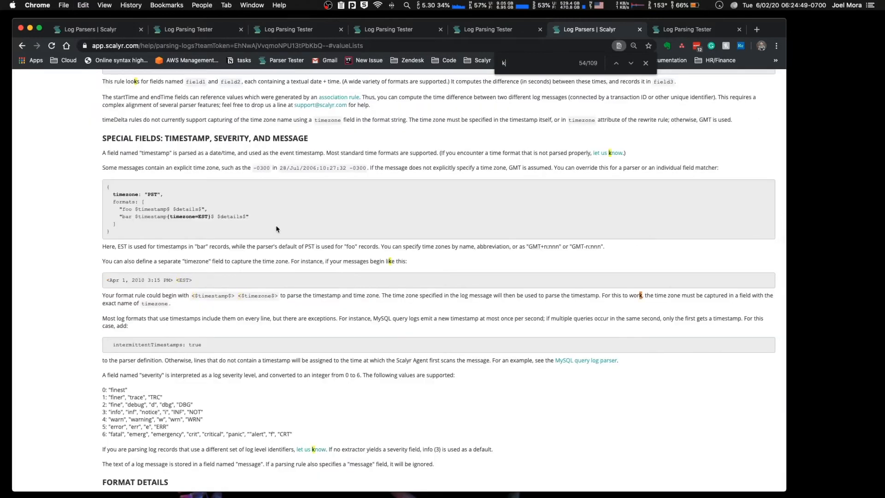
pyautogui.write('ey/v')
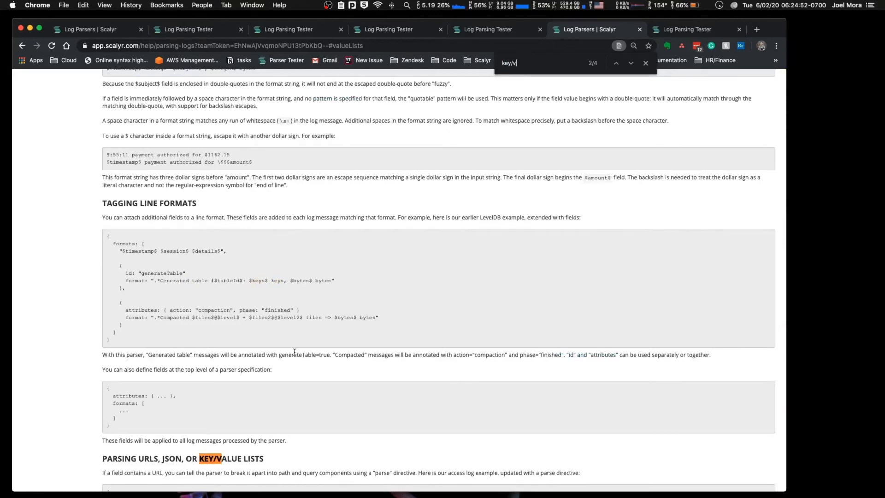
pyautogui.scroll(-5, 295, 353)
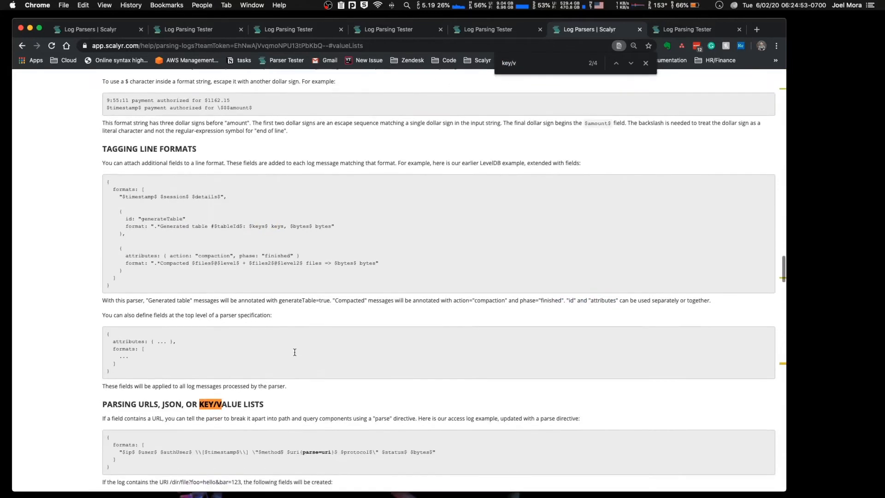
pyautogui.scroll(15, 295, 353)
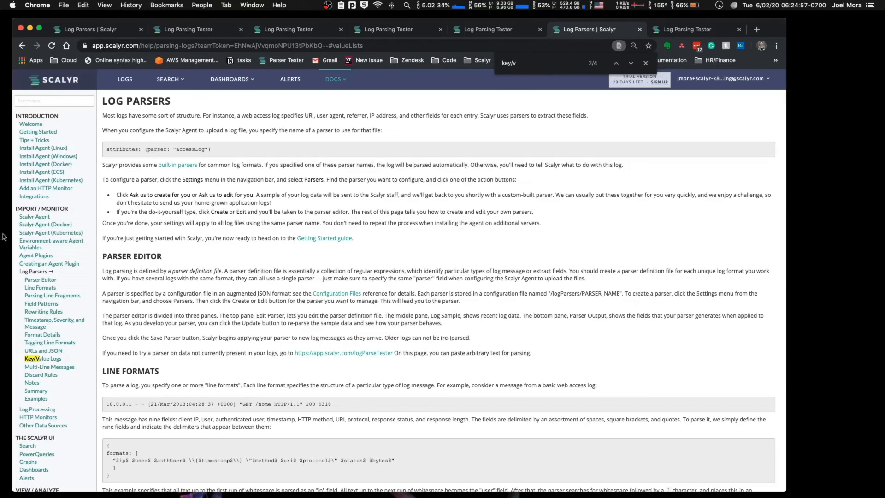
pyautogui.click(48, 362)
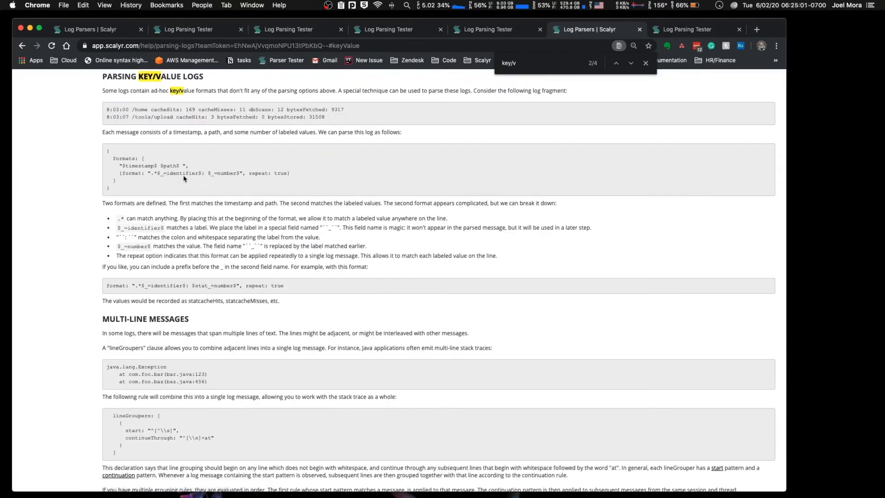
# Step: Read the Parsing Key/Value Logs section, including its two sample log lines
pyautogui.moveTo(103, 76); pyautogui.dragTo(302, 315)
pyautogui.click(302, 314)
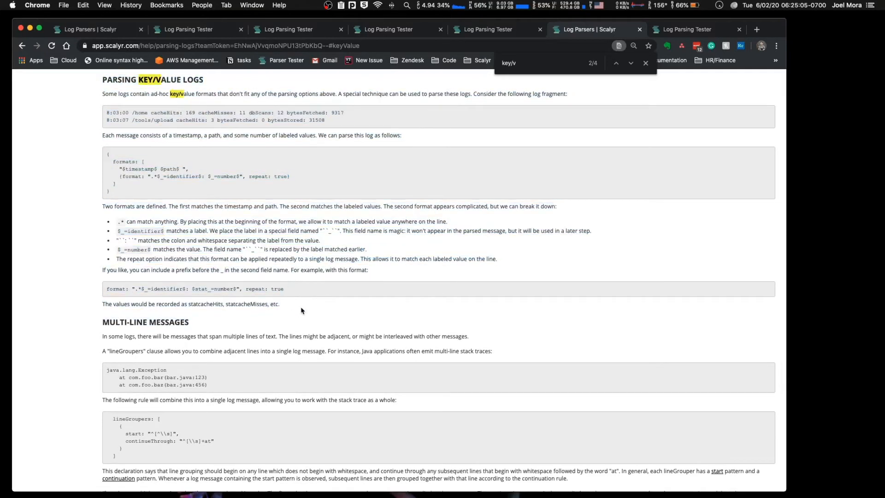
pyautogui.scroll(2, 217, 263)
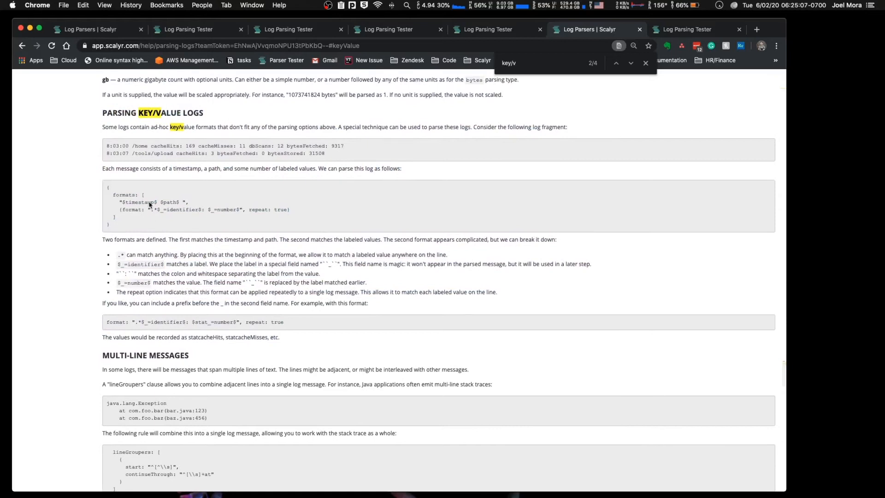
pyautogui.tripleClick(143, 146)
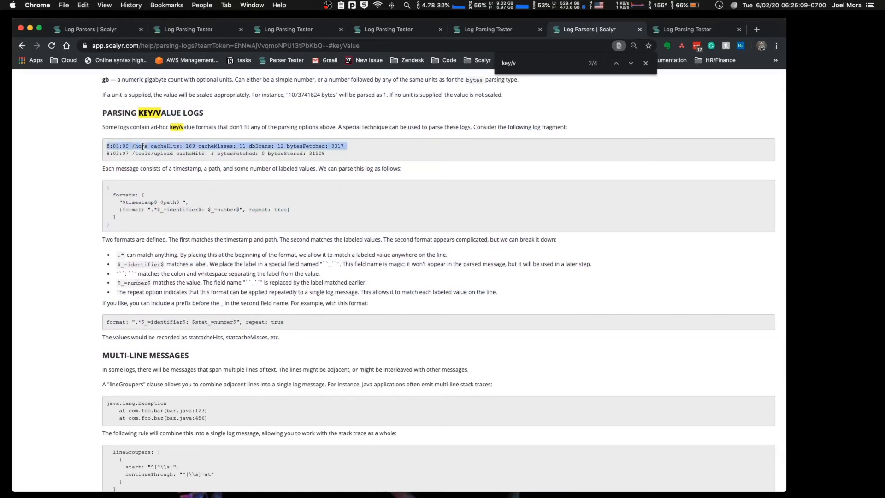
pyautogui.tripleClick(160, 157)
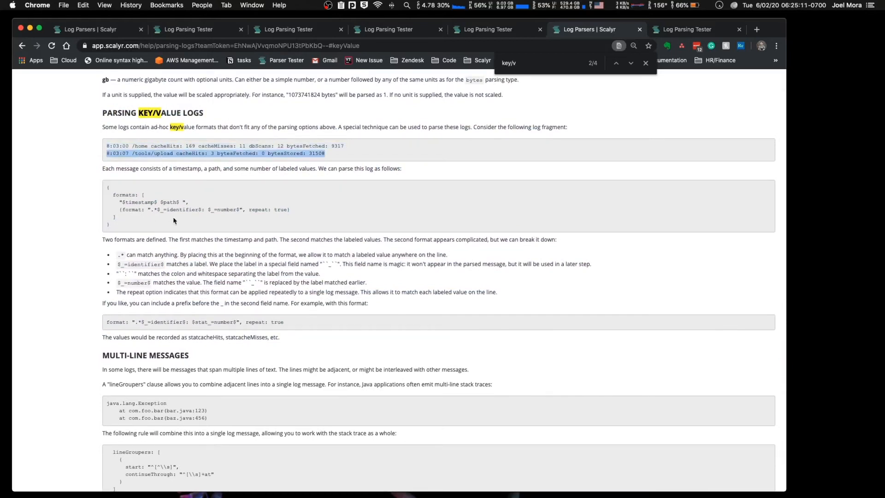
# Step: Examine the $_=identifier$ and $_=number$ fields in the documentation's repeating format example
pyautogui.moveTo(157, 210); pyautogui.dragTo(199, 209)
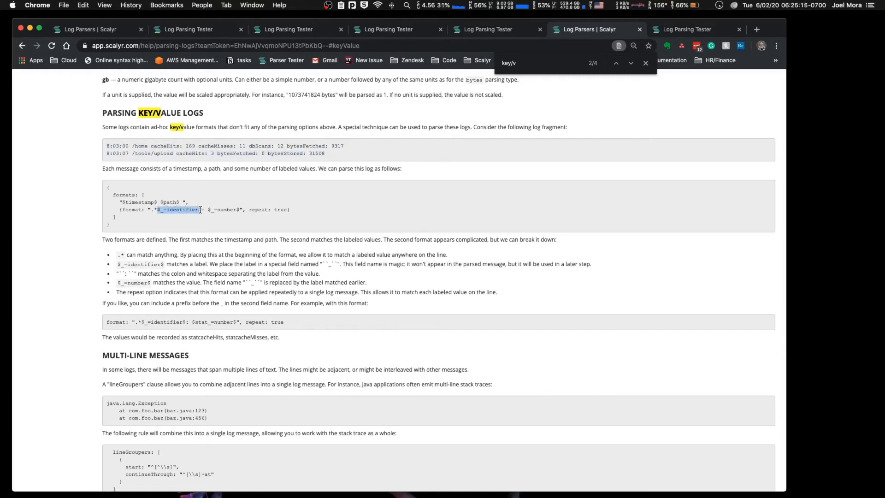
pyautogui.moveTo(208, 210); pyautogui.dragTo(239, 209)
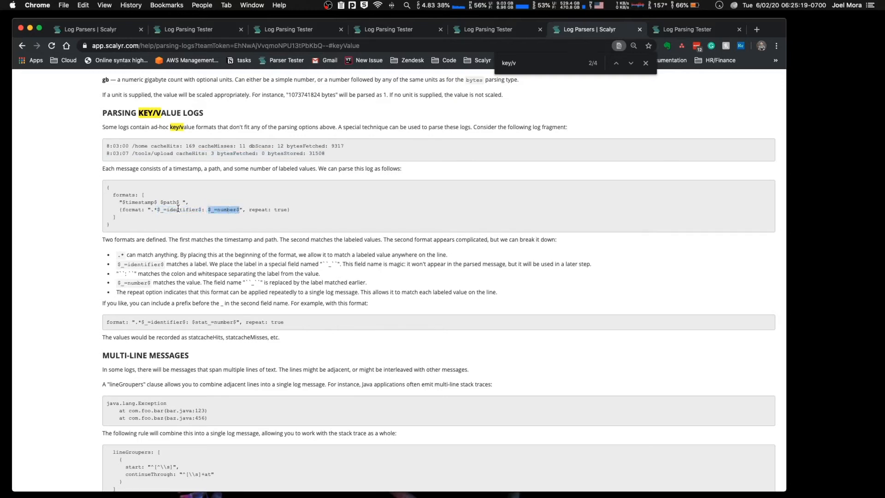
pyautogui.moveTo(153, 210); pyautogui.dragTo(225, 210)
pyautogui.click(217, 207)
pyautogui.moveTo(199, 210); pyautogui.dragTo(203, 209)
pyautogui.doubleClick(174, 210)
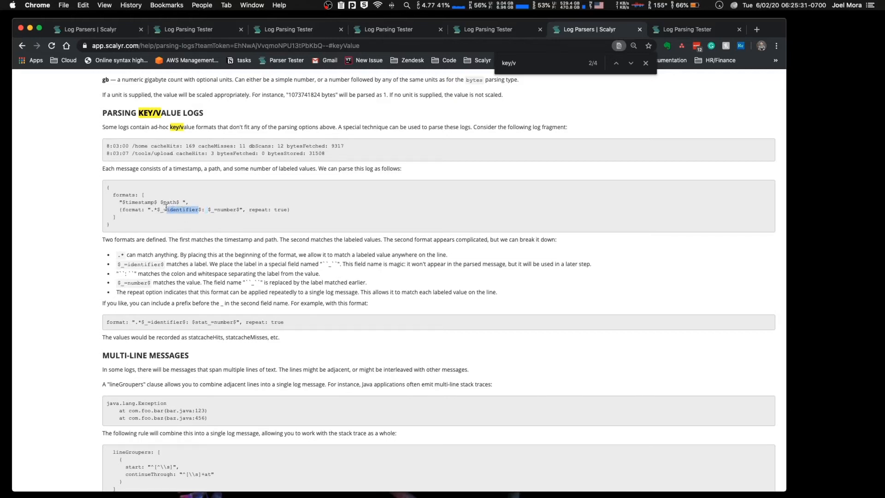
pyautogui.moveTo(157, 208); pyautogui.dragTo(241, 211)
# Step: Match each label and number in the first sample log line to the key/value format, from cacheHits to bytesFetched
pyautogui.doubleClick(165, 146)
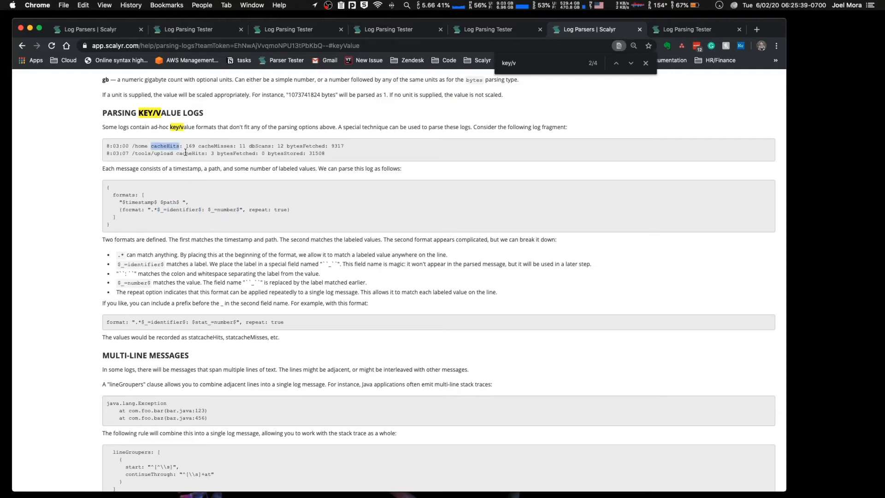
pyautogui.doubleClick(190, 146)
pyautogui.doubleClick(221, 146)
pyautogui.doubleClick(242, 146)
pyautogui.doubleClick(260, 146)
pyautogui.doubleClick(280, 147)
pyautogui.doubleClick(316, 146)
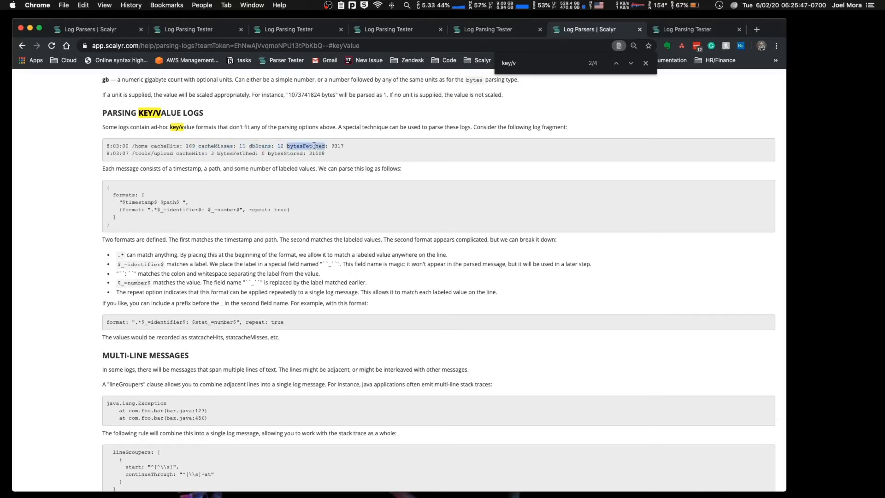
pyautogui.click(340, 146)
pyautogui.doubleClick(341, 146)
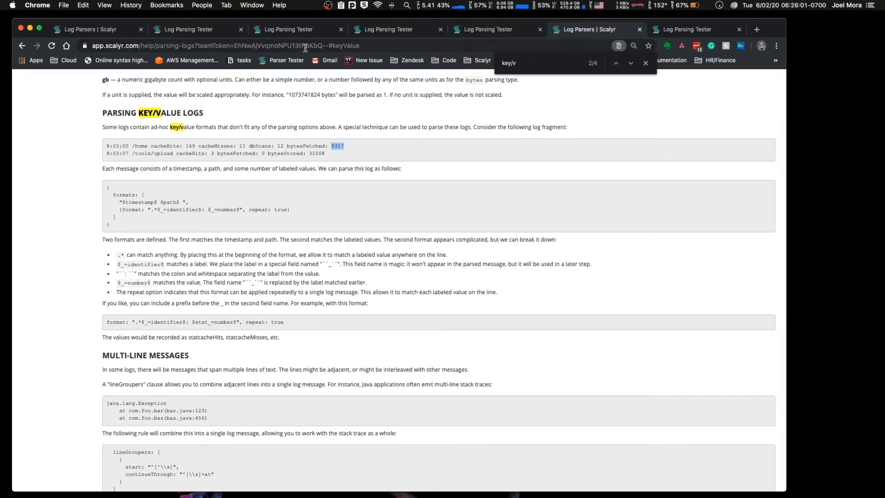
# Step: Return to the XML parser tester and fill the second format1 block's format string with two spaced $_$ placeholders
pyautogui.press('Escape')
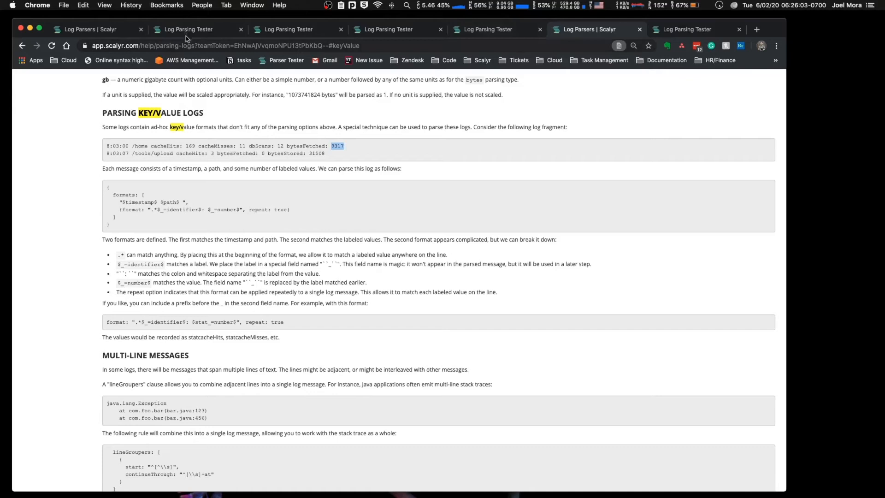
pyautogui.click(187, 31)
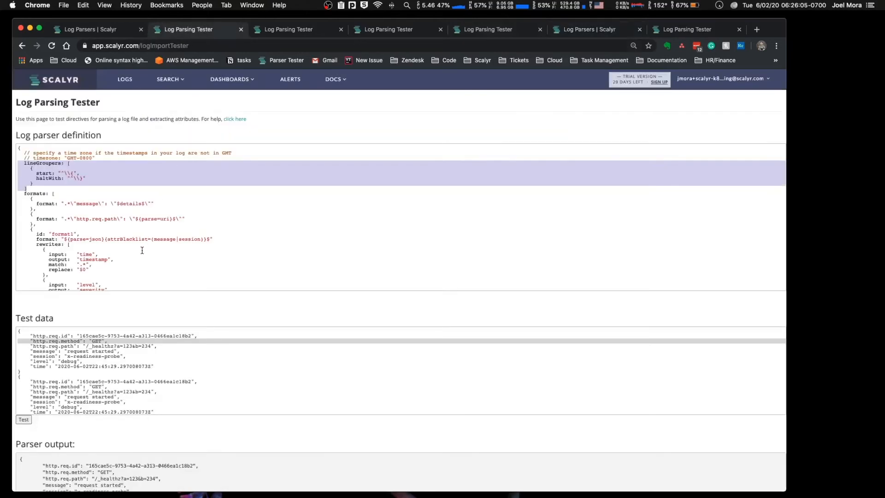
pyautogui.click(291, 31)
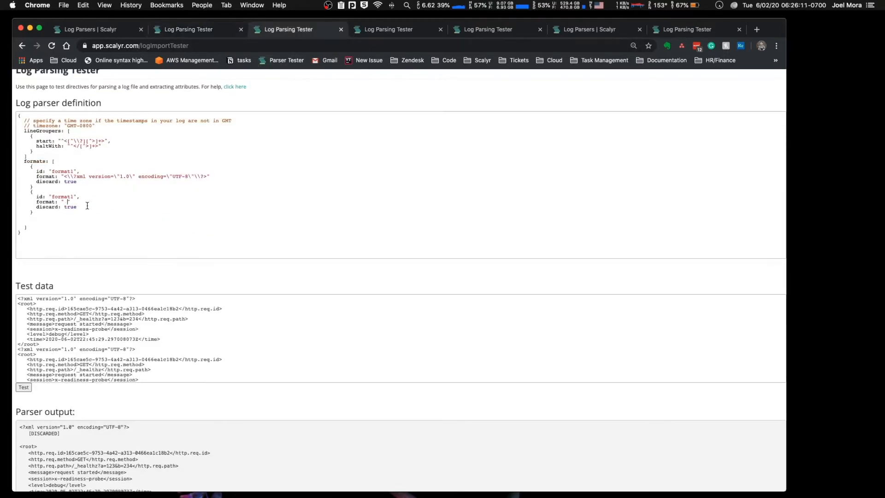
pyautogui.write('$$')
pyautogui.press('Left')
pyautogui.click(64, 201)
pyautogui.click(87, 202)
pyautogui.moveTo(76, 202); pyautogui.dragTo(63, 201)
pyautogui.click(87, 201)
pyautogui.moveTo(87, 202); pyautogui.dragTo(98, 201)
pyautogui.click(108, 202)
pyautogui.moveTo(110, 200); pyautogui.dragTo(115, 202)
# Step: Delete the "discard: true" line from the second format1 block
pyautogui.tripleClick(61, 207)
pyautogui.press('BackSpace')
pyautogui.moveTo(76, 202); pyautogui.dragTo(85, 201)
pyautogui.click(83, 202)
# Step: Check the identifier part of the documentation's key/value format example, then return to the XML parser tester
pyautogui.press('super+f')
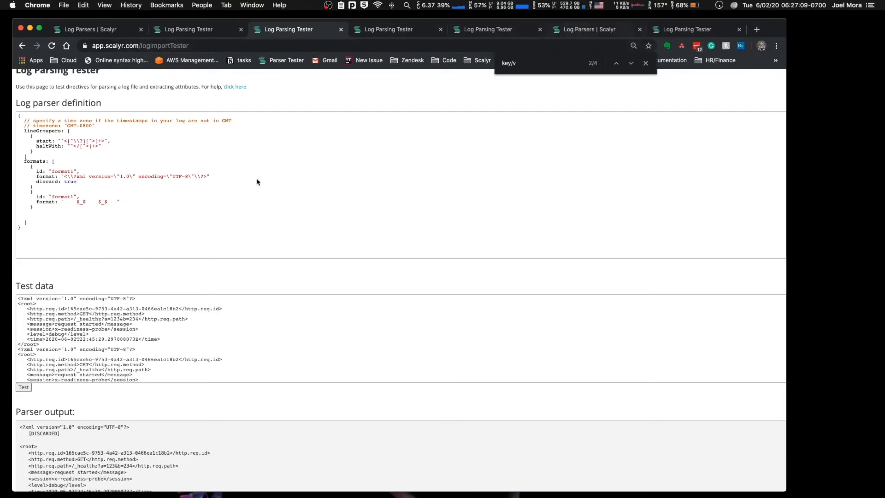
pyautogui.press('super+6')
pyautogui.doubleClick(176, 211)
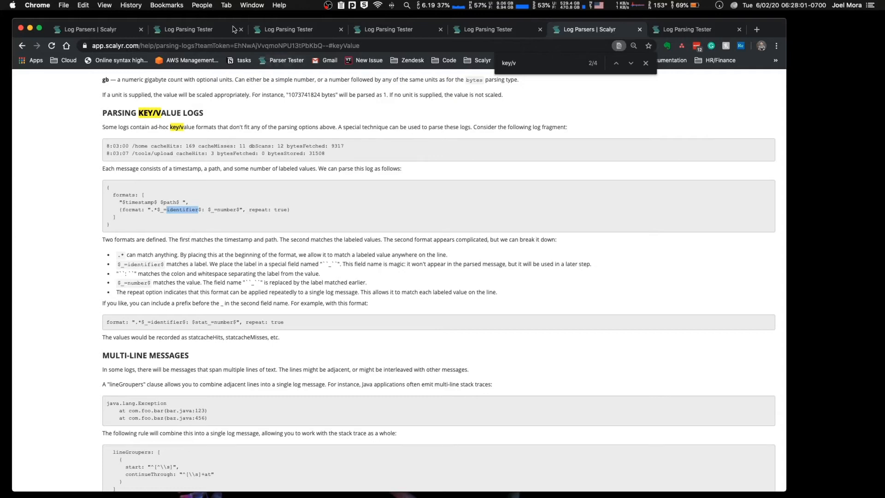
pyautogui.press('Escape')
pyautogui.click(201, 33)
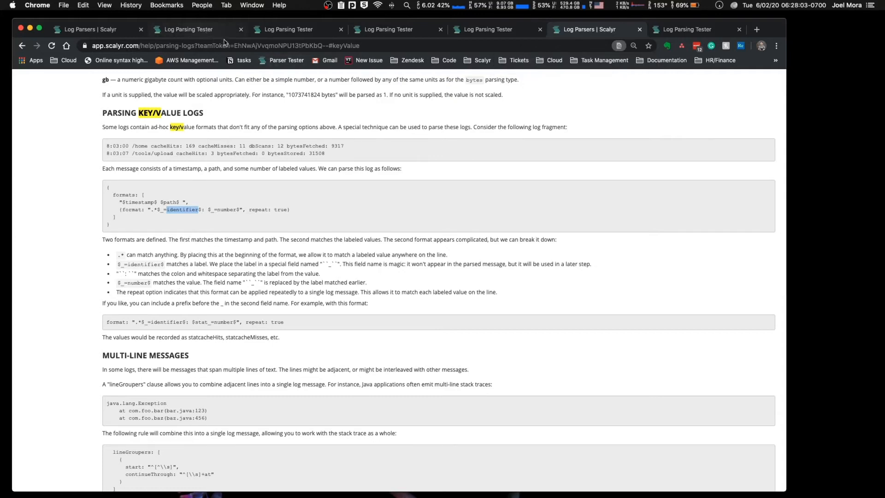
pyautogui.click(275, 36)
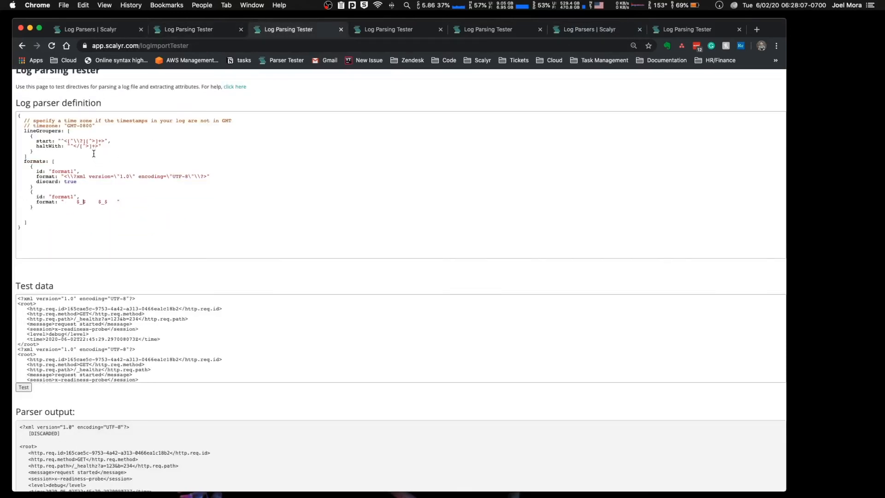
# Step: Add an empty "patterns: { }" block between lineGroupers and formats, with blank lines inside and below it
pyautogui.click(77, 158)
pyautogui.press('Return')
pyautogui.press('Return')
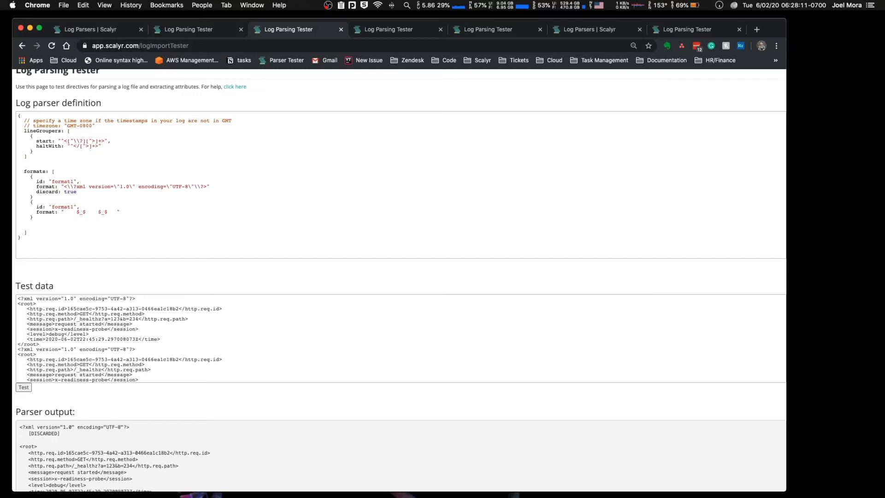
pyautogui.write('patterns: {')
pyautogui.press('Return')
pyautogui.press('Return')
# Step: Add keyPattern and valurPattern entries with empty string values inside the patterns block
pyautogui.press('Return')
pyautogui.press('Return')
pyautogui.press('Return')
pyautogui.press('Up')
pyautogui.press('Up')
pyautogui.press('Up')
pyautogui.press('Down')
pyautogui.write('}')
pyautogui.write('keyPattern:')
pyautogui.press('Return')
pyautogui.write('valurPattern: ""')
pyautogui.press('Up')
pyautogui.write('""')
pyautogui.press('Left')
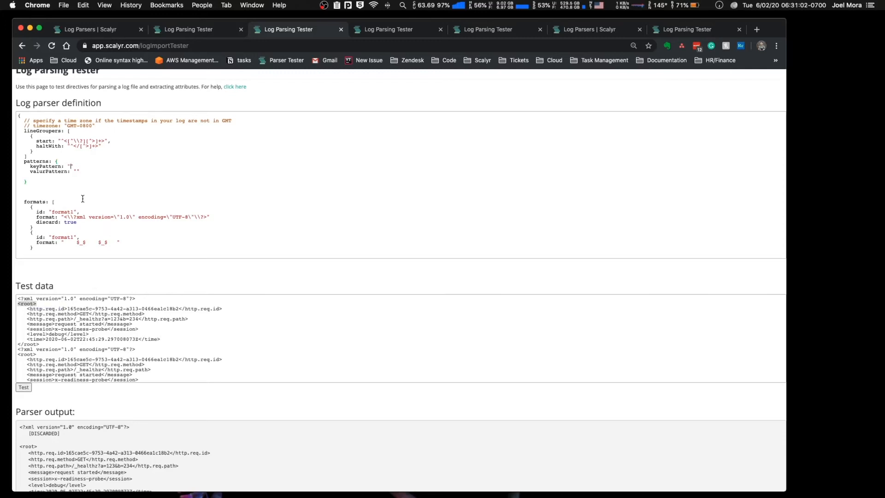
# Step: Copy the opening <http.req.id> tag from the test data into the keyPattern string
pyautogui.click(29, 309)
pyautogui.moveTo(28, 309); pyautogui.dragTo(68, 310)
pyautogui.press('cmd+c')
pyautogui.click(70, 166)
pyautogui.press('cmd+v')
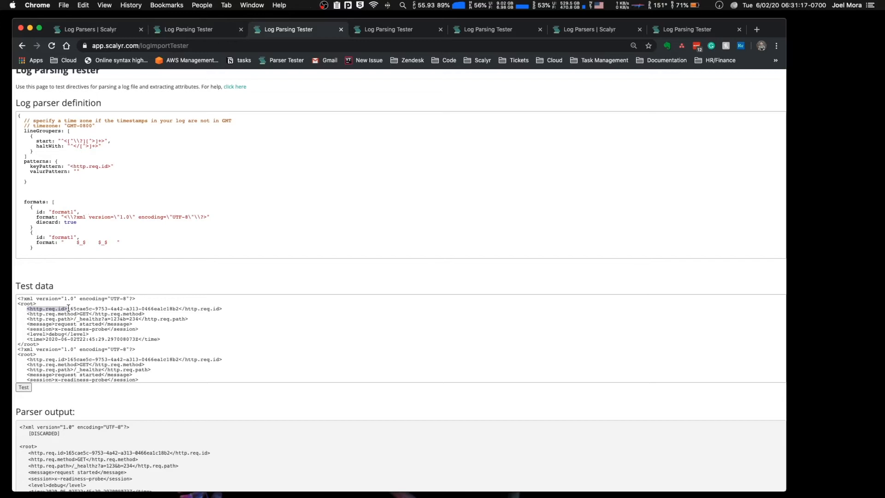
# Step: Copy the first request ID value with its enclosing > and < characters from the test data into the valurPattern string
pyautogui.click(69, 308)
pyautogui.moveTo(69, 308); pyautogui.dragTo(184, 307)
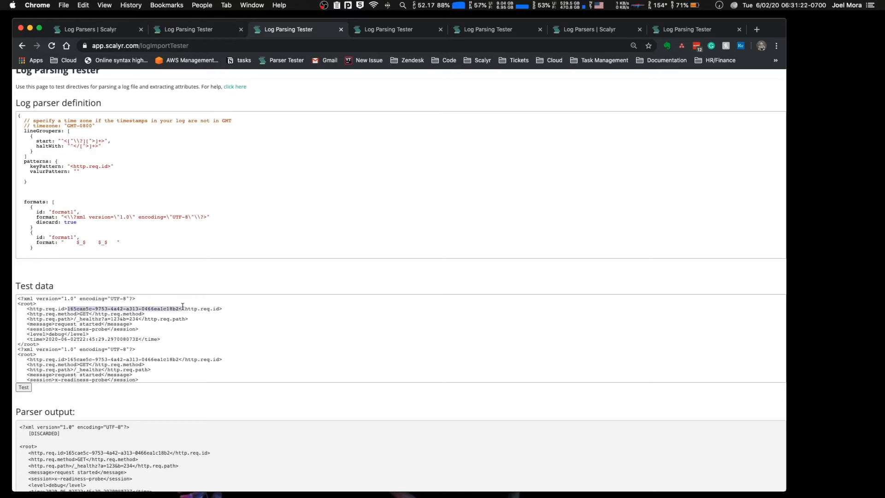
pyautogui.moveTo(183, 307); pyautogui.dragTo(64, 309)
pyautogui.click(77, 171)
pyautogui.write('>165cae5c-9753-4a42-a313-0466ea1c18b2<')
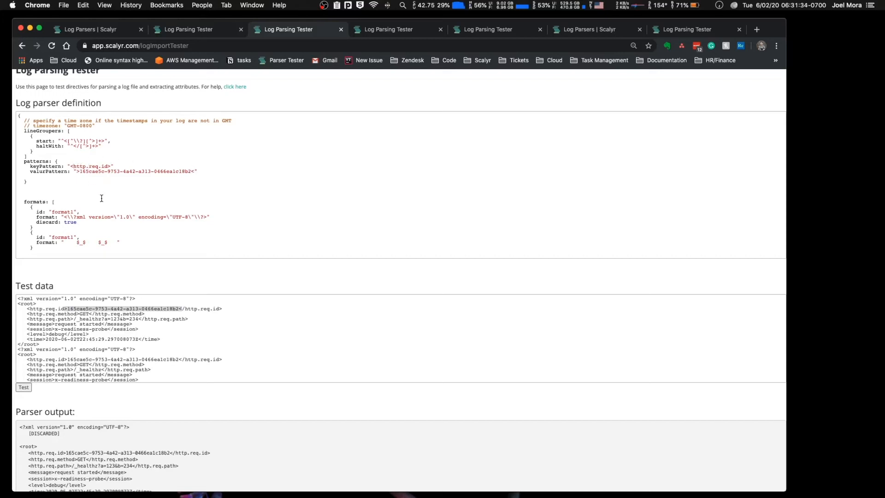
# Step: Generalize keyPattern to "<[^>]+>" and check it against the http.req.id tag in the test data
pyautogui.click(109, 166)
pyautogui.moveTo(109, 166); pyautogui.dragTo(74, 167)
pyautogui.press('BackSpace')
pyautogui.write('|')
pyautogui.write('^')
pyautogui.write('>')
pyautogui.press('Left')
pyautogui.write('+')
pyautogui.click(59, 319)
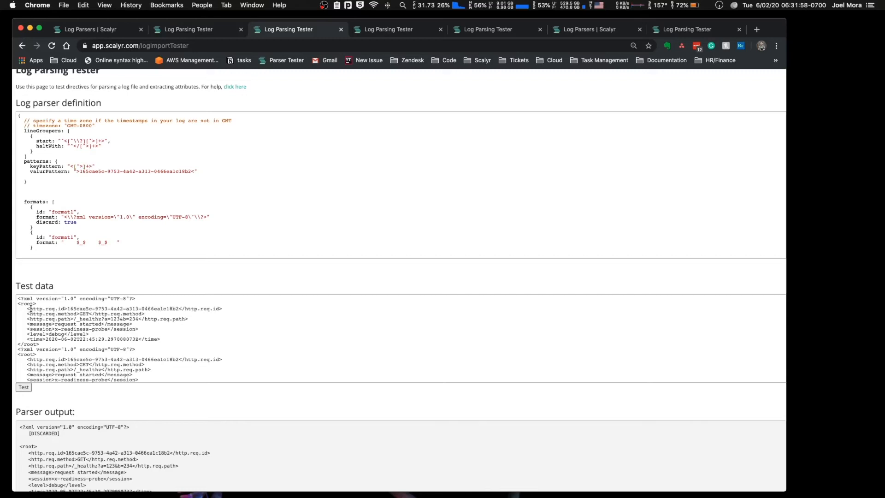
pyautogui.moveTo(32, 309); pyautogui.dragTo(67, 309)
pyautogui.moveTo(65, 308)
pyautogui.mouseDown()
pyautogui.moveTo(33, 309)
pyautogui.moveTo(65, 308)
pyautogui.mouseUp()
pyautogui.moveTo(93, 162); pyautogui.dragTo(92, 167)
pyautogui.click(93, 167)
# Step: Replace the request ID in valurPattern with [^<]+ so the pattern reads ">[^<]+<"
pyautogui.click(192, 171)
pyautogui.moveTo(192, 172); pyautogui.dragTo(78, 173)
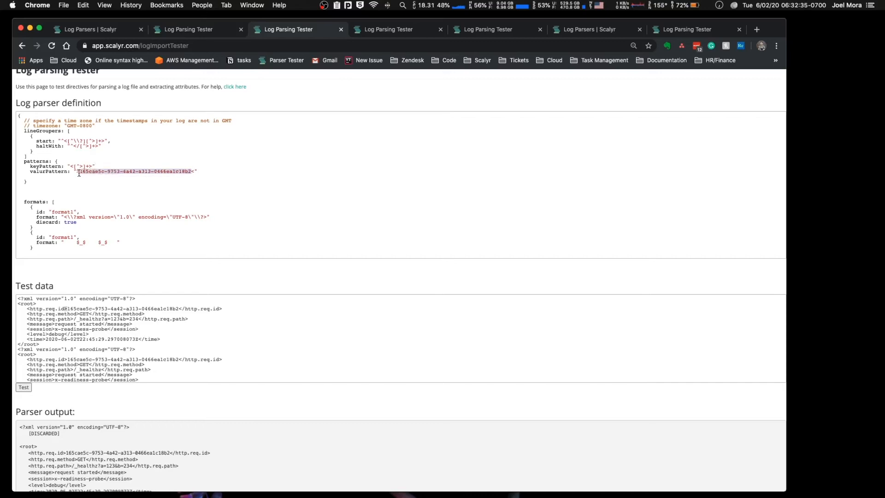
pyautogui.write('[^<]+')
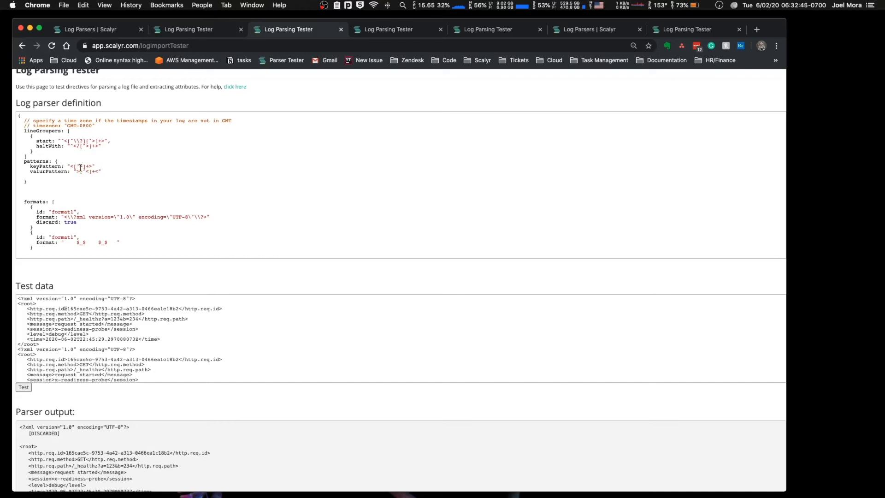
# Step: Strip the enclosing angle brackets from keyPattern and valurPattern so they read "[^>]+" and "[^<]+"
pyautogui.click(74, 166)
pyautogui.press('BackSpace')
pyautogui.press('BackSpace')
pyautogui.click(80, 171)
pyautogui.press('BackSpace')
pyautogui.click(96, 171)
# Step: Correct the misspelled pattern name valurPattern to valuePattern
pyautogui.moveTo(29, 171); pyautogui.dragTo(37, 167)
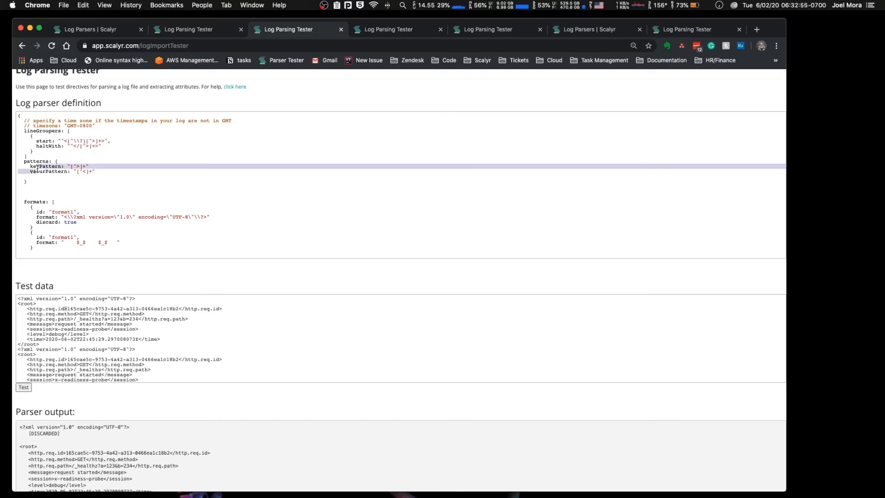
pyautogui.doubleClick(37, 166)
pyautogui.tripleClick(40, 171)
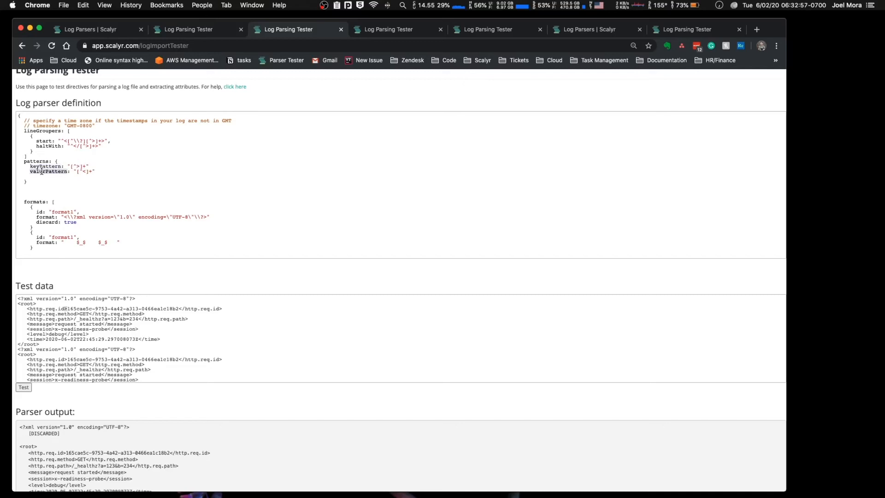
pyautogui.click(46, 172)
pyautogui.press('BackSpace')
pyautogui.write('e')
# Step: Complete the two placeholders in the second format as $_=keyPattern$ and $_=valuePattern$
pyautogui.doubleClick(52, 167)
pyautogui.press('cmd+c')
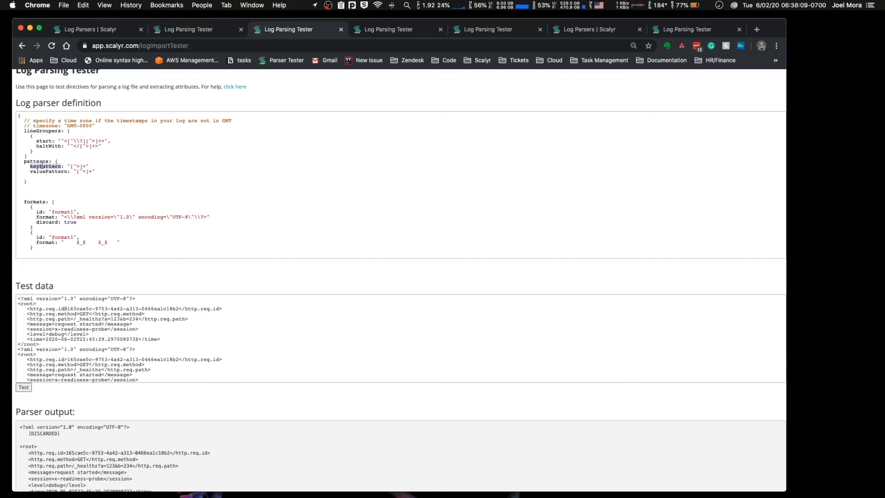
pyautogui.click(81, 242)
pyautogui.write('=')
pyautogui.press('cmd+v')
pyautogui.doubleClick(52, 171)
pyautogui.press('cmd+c')
pyautogui.click(141, 241)
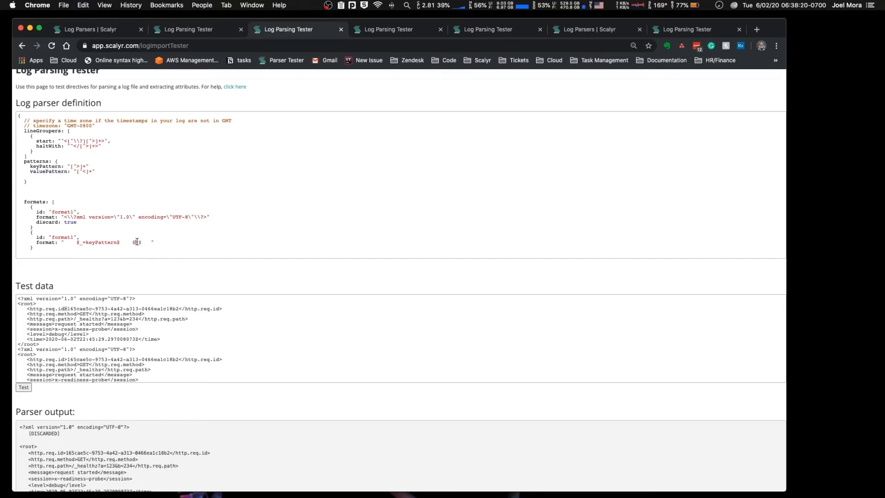
pyautogui.write('=')
pyautogui.press('cmd+v')
# Step: Replace the leading spaces in the second format with ".*<" and add ">" after the keyPattern placeholder
pyautogui.moveTo(64, 242); pyautogui.dragTo(131, 243)
pyautogui.moveTo(185, 242); pyautogui.dragTo(195, 244)
pyautogui.click(191, 244)
pyautogui.moveTo(77, 244); pyautogui.dragTo(65, 245)
pyautogui.write('.*')
pyautogui.write('<')
pyautogui.write('>')
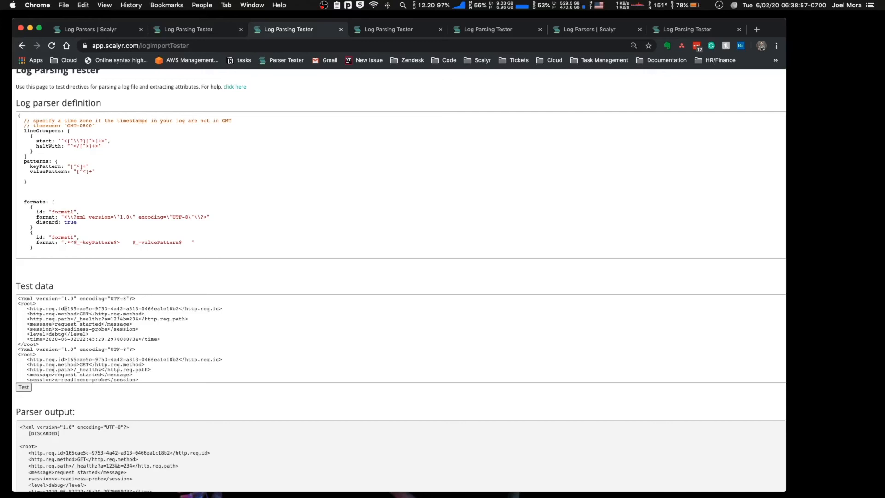
# Step: Compare the keyPattern placeholder and its regex with the opening http.req.id tag and the start of its value in the test data
pyautogui.moveTo(74, 242); pyautogui.dragTo(116, 242)
pyautogui.moveTo(86, 167); pyautogui.dragTo(73, 167)
pyautogui.click(117, 243)
pyautogui.click(136, 254)
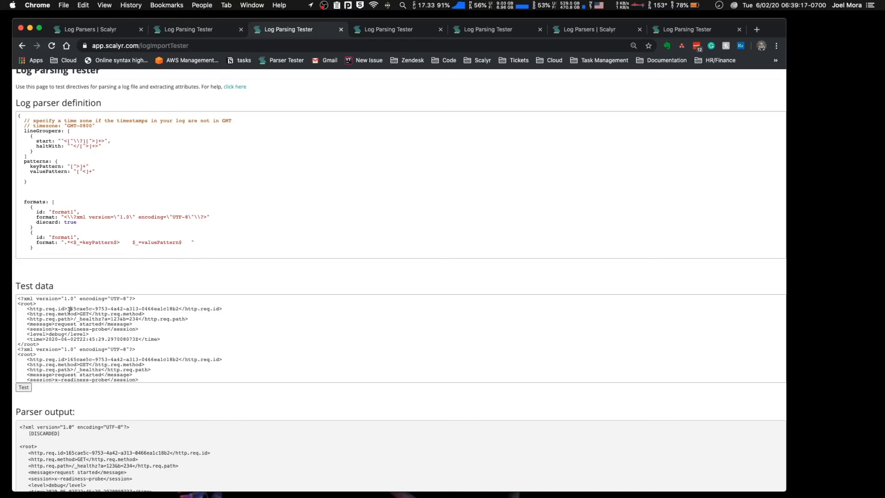
pyautogui.click(70, 310)
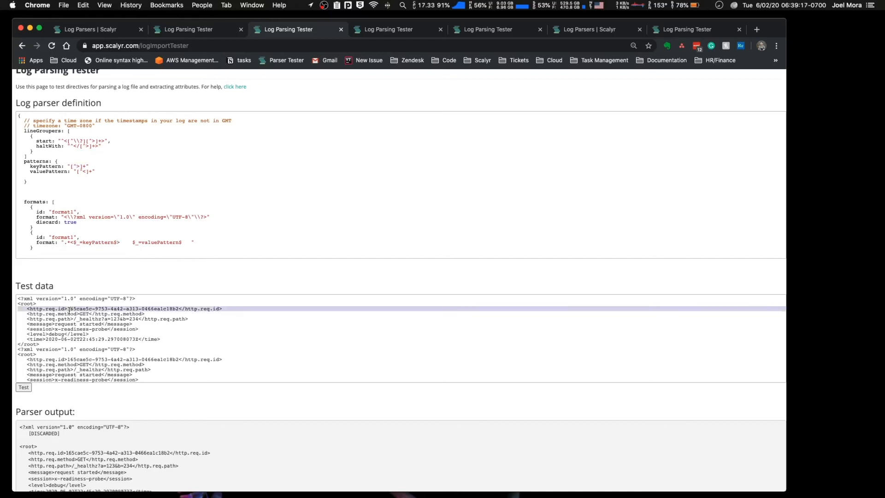
pyautogui.click(69, 309)
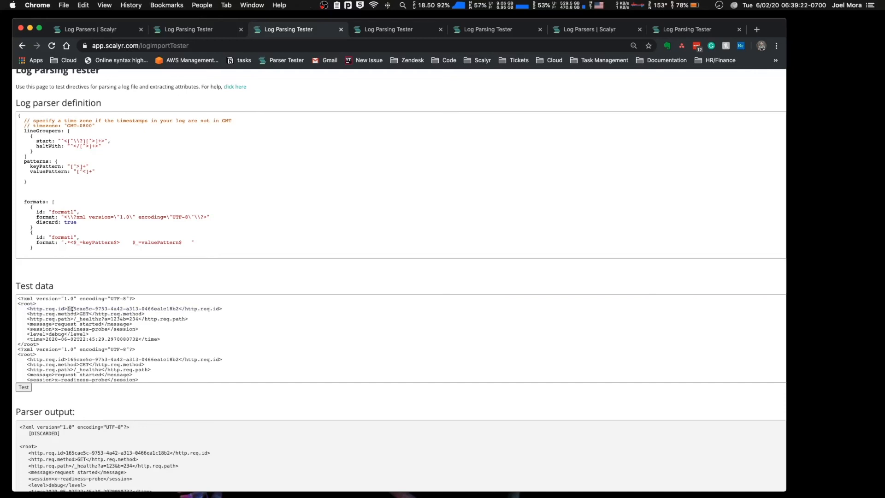
pyautogui.moveTo(72, 311); pyautogui.dragTo(74, 310)
pyautogui.click(68, 309)
# Step: Remove the gap between the key and value placeholders and add the closing tag pattern "</[^>]+>" after the value
pyautogui.moveTo(132, 243); pyautogui.dragTo(118, 243)
pyautogui.press('BackSpace')
pyautogui.write('</[^>]+>')
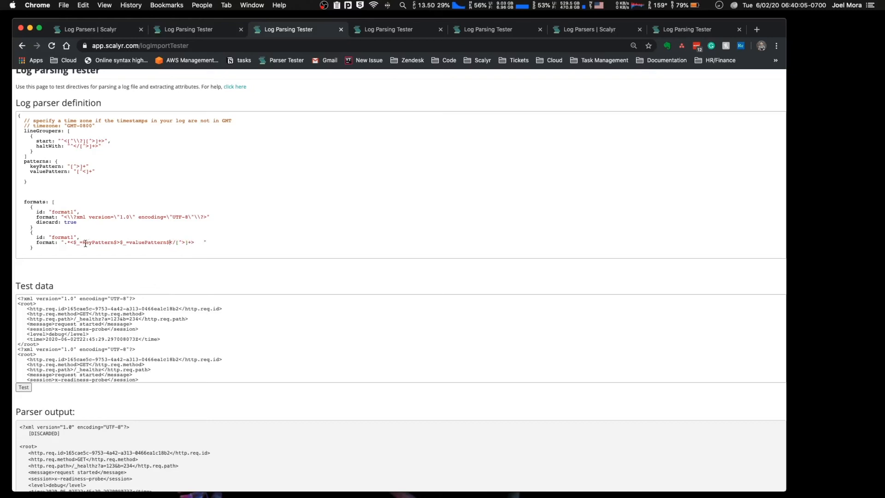
# Step: Check the second format against the http.req.id line in the test data and remove the trailing spaces from its string
pyautogui.moveTo(70, 243); pyautogui.dragTo(191, 240)
pyautogui.click(191, 240)
pyautogui.doubleClick(99, 243)
pyautogui.click(66, 309)
pyautogui.moveTo(67, 309); pyautogui.dragTo(225, 310)
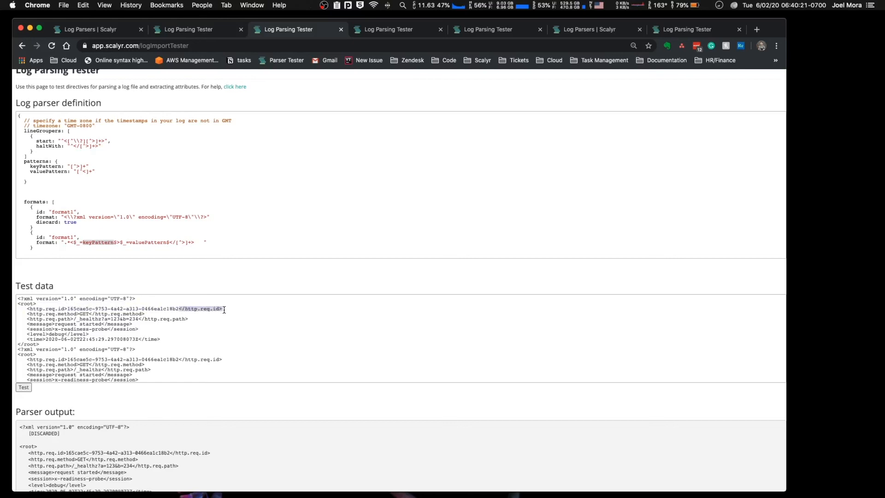
pyautogui.click(202, 243)
# Step: Set the ID of the key/value format to "xml" and the ID of the XML declaration format to "discard"
pyautogui.scroll(-2, 210, 271)
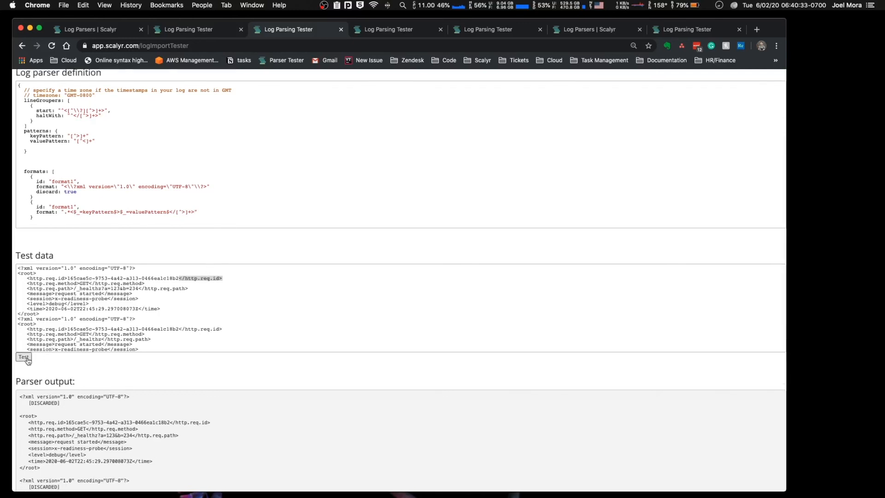
pyautogui.doubleClick(62, 206)
pyautogui.write('xml')
pyautogui.doubleClick(72, 179)
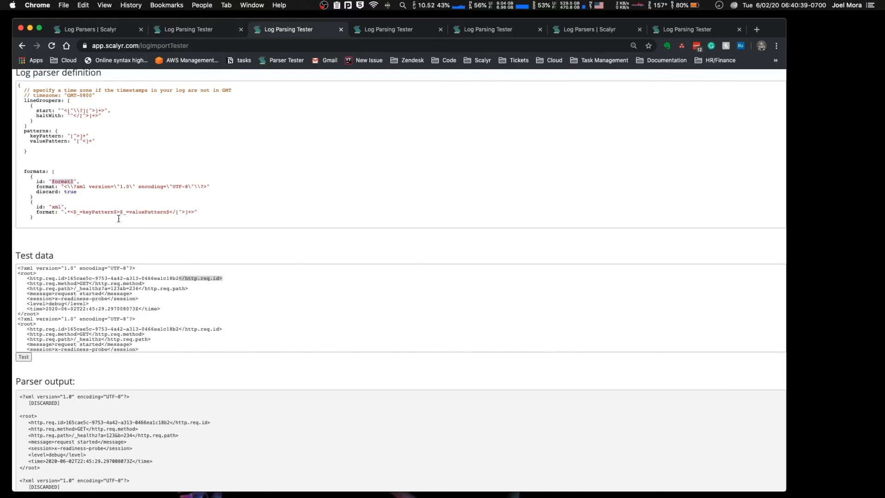
pyautogui.write('discard')
# Step: Run the parser test and examine the attributes extracted from the first XML record
pyautogui.click(24, 357)
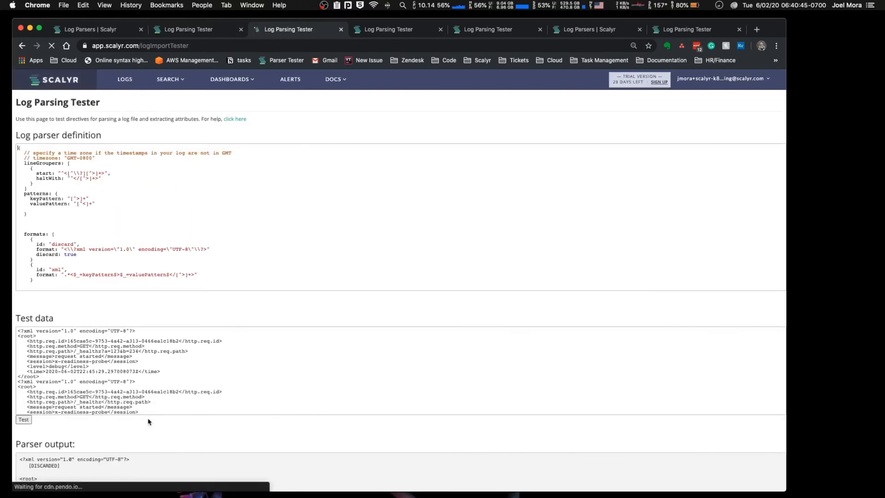
pyautogui.scroll(-3, 148, 435)
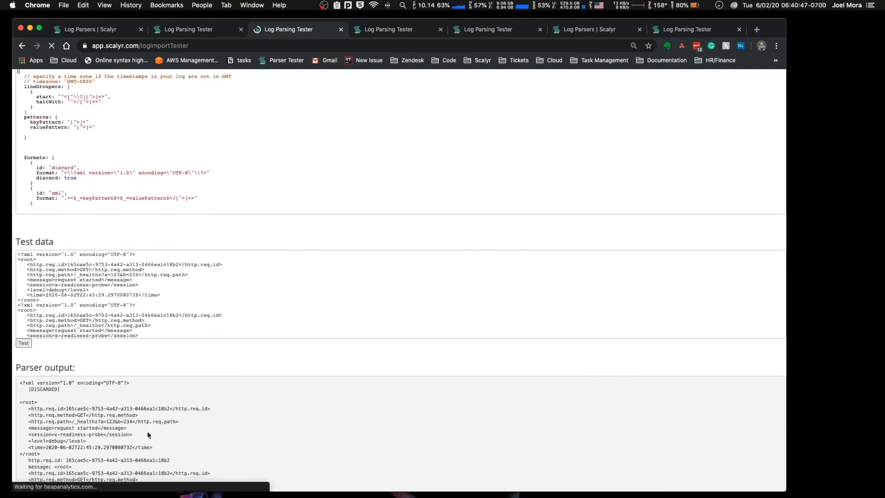
pyautogui.scroll(-4, 117, 395)
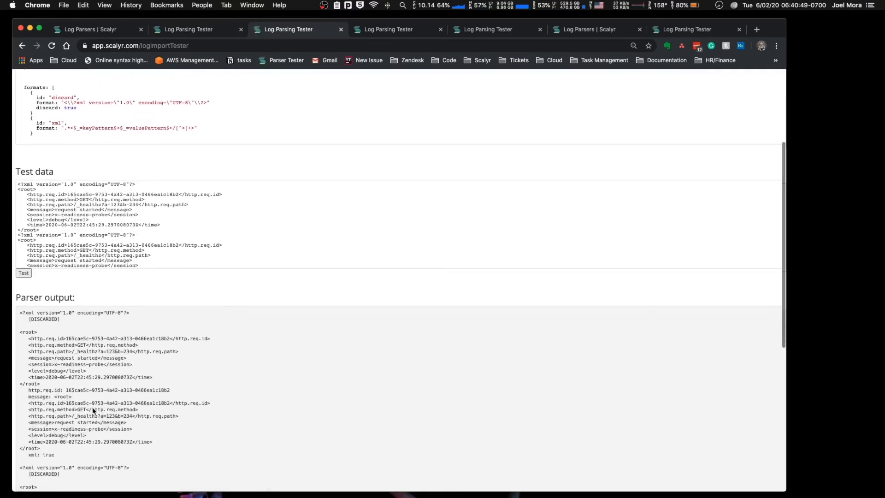
# Step: Append ".*" to the end of the xml format, then rerun the test and examine the http.req.id attribute
pyautogui.scroll(5, 94, 369)
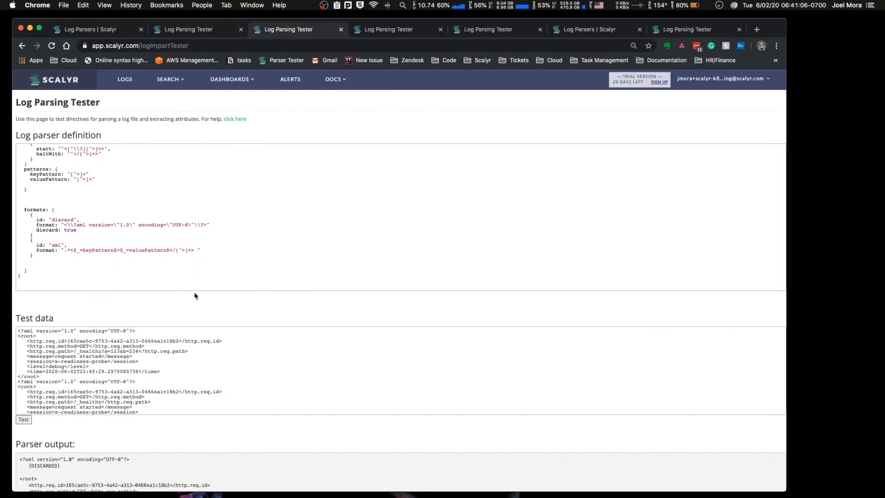
pyautogui.write('.*')
pyautogui.click(22, 418)
pyautogui.scroll(-3, 41, 429)
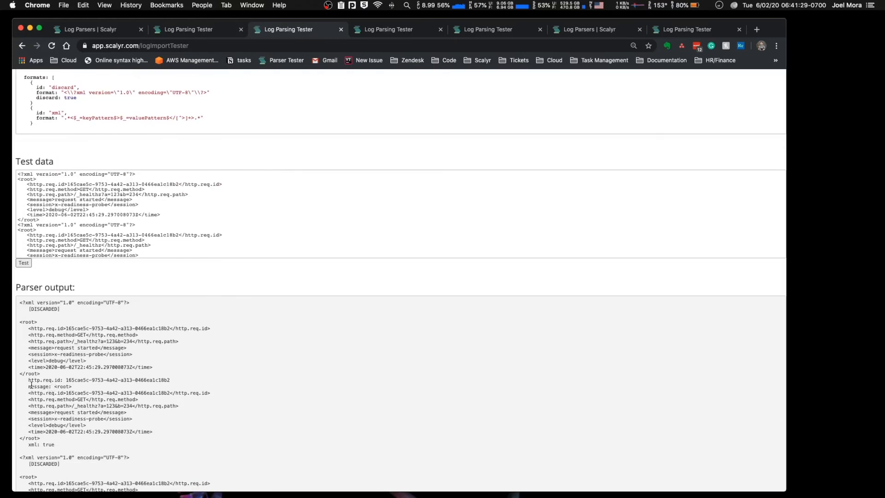
pyautogui.moveTo(29, 381); pyautogui.dragTo(58, 381)
pyautogui.click(50, 381)
pyautogui.doubleClick(32, 386)
pyautogui.moveTo(28, 381); pyautogui.dragTo(61, 380)
pyautogui.click(87, 381)
# Step: Add "repeat: true" to the xml format, then rerun the test and review the attributes extracted from the first record
pyautogui.press('Return')
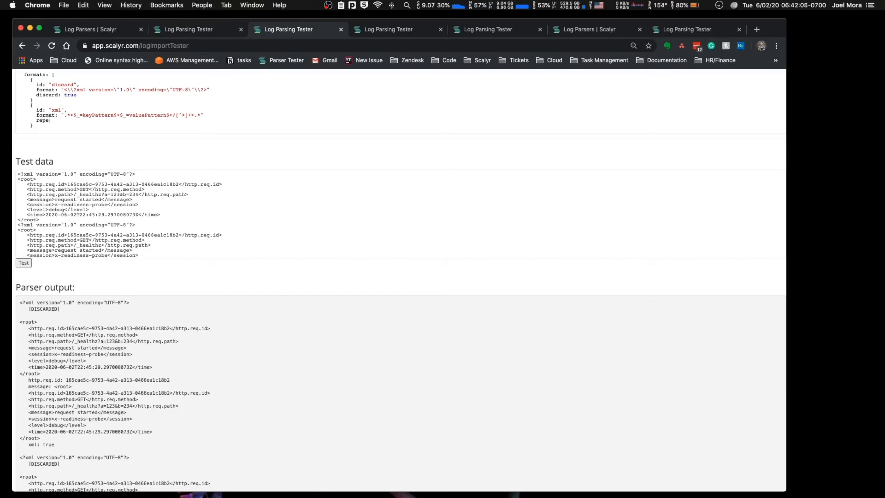
pyautogui.write(': t')
pyautogui.hotkey('alt', 'Left')
pyautogui.hotkey('alt', 'Left')
pyautogui.click(23, 263)
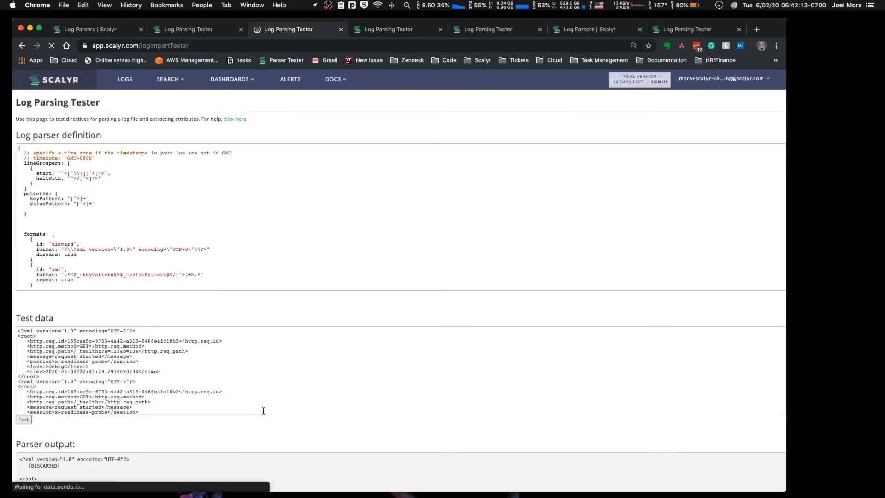
pyautogui.scroll(-3, 208, 444)
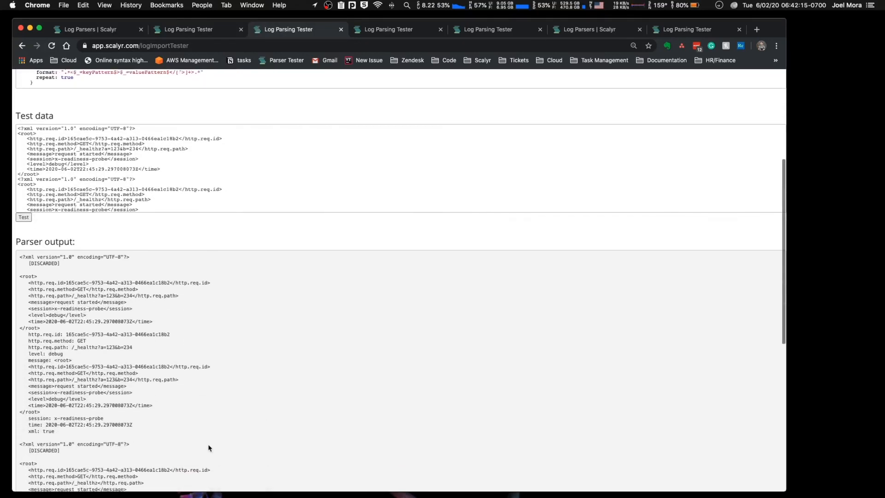
pyautogui.tripleClick(54, 310)
pyautogui.tripleClick(56, 317)
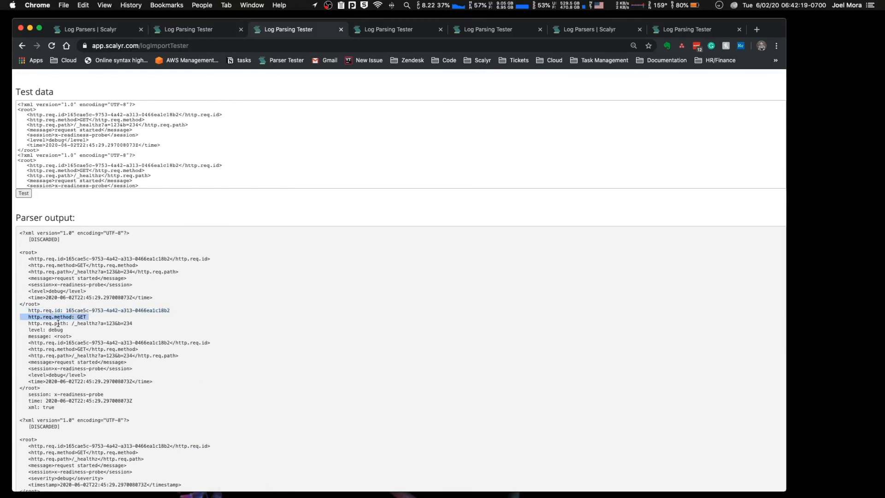
pyautogui.tripleClick(58, 323)
pyautogui.tripleClick(59, 329)
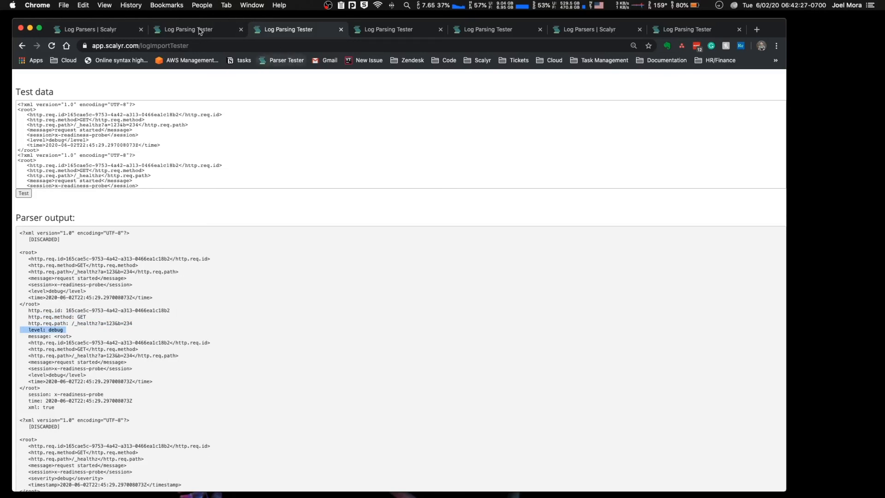
# Step: Copy the rewrites block for time and level from the JSON parser definition in the other Log Parsing Tester page
pyautogui.hotkey('ctrl', 'shift', 'Tab')
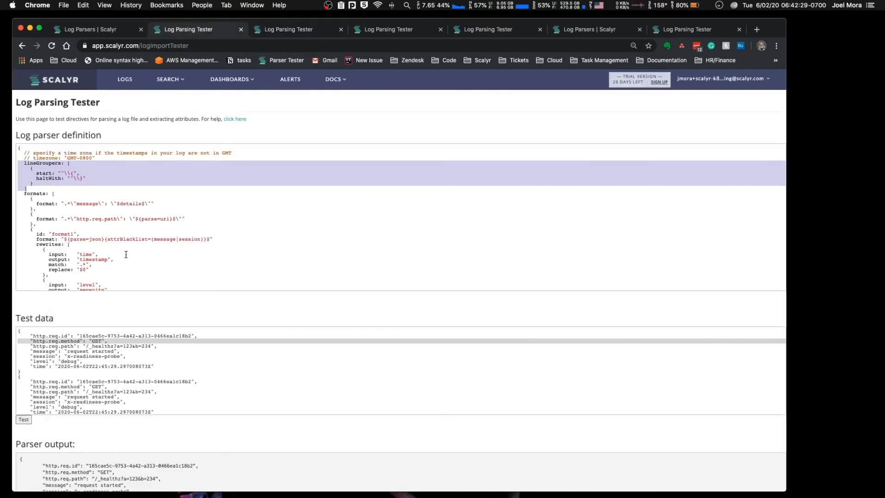
pyautogui.scroll(-3, 126, 255)
pyautogui.moveTo(34, 195); pyautogui.dragTo(99, 262)
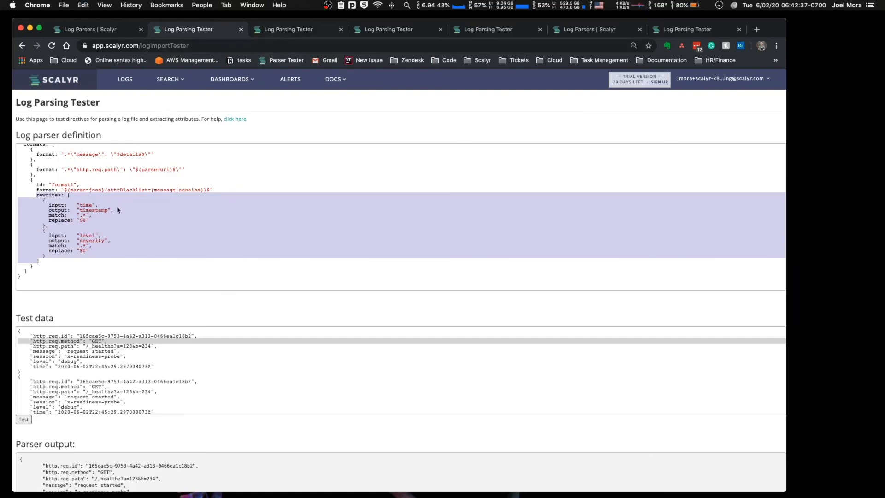
# Step: Paste the rewrites block between the format and repeat lines of the xml format and fix its indentation
pyautogui.hotkey('ctrl', 'Tab')
pyautogui.scroll(5, 94, 207)
pyautogui.scroll(-2, 88, 268)
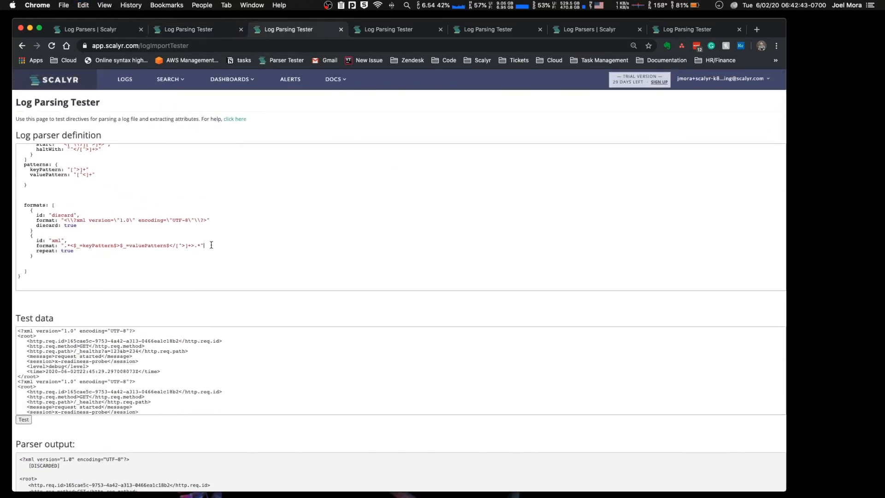
pyautogui.write('rewrites: [     {       input:  "time",       output:  "timestamp",       match:  ".*",       replace: "$0"     },     {       input:  "level",       output:  "severity",       match:  ".*",       replace: "$0"     }   ]')
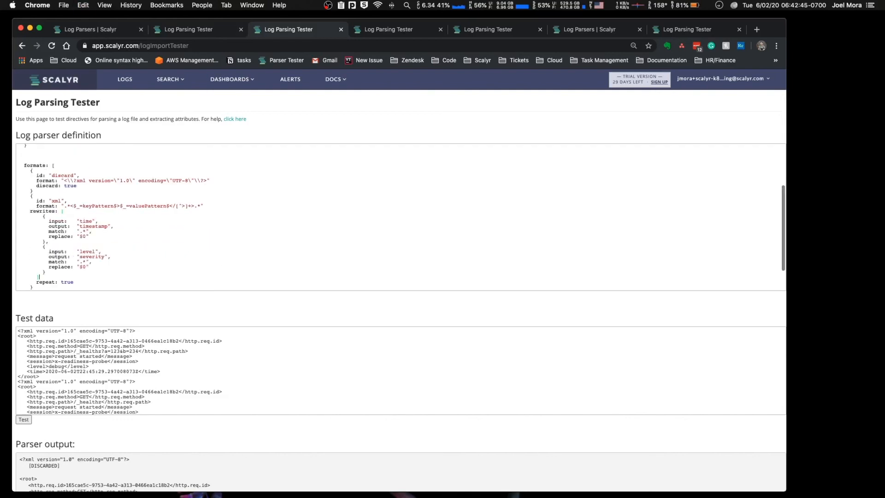
pyautogui.click(28, 212)
# Step: Rerun the parser test and examine the timestamp and severity attributes in the output
pyautogui.scroll(-5, 95, 311)
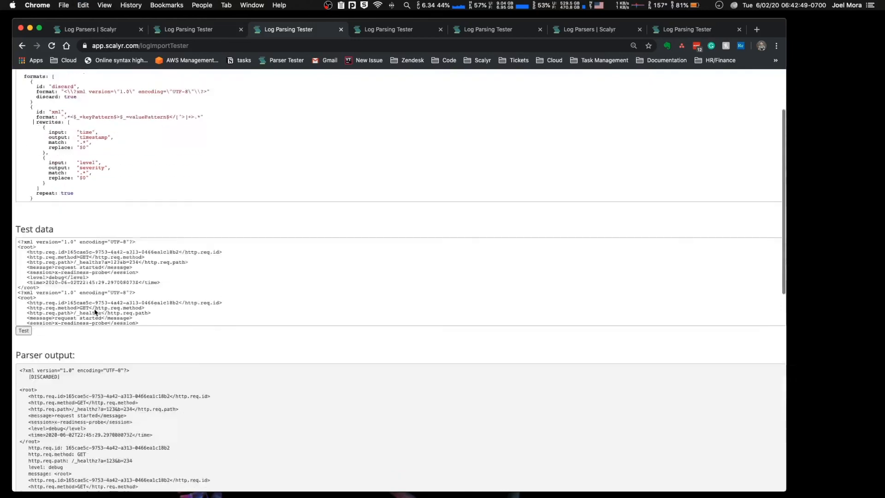
pyautogui.click(24, 253)
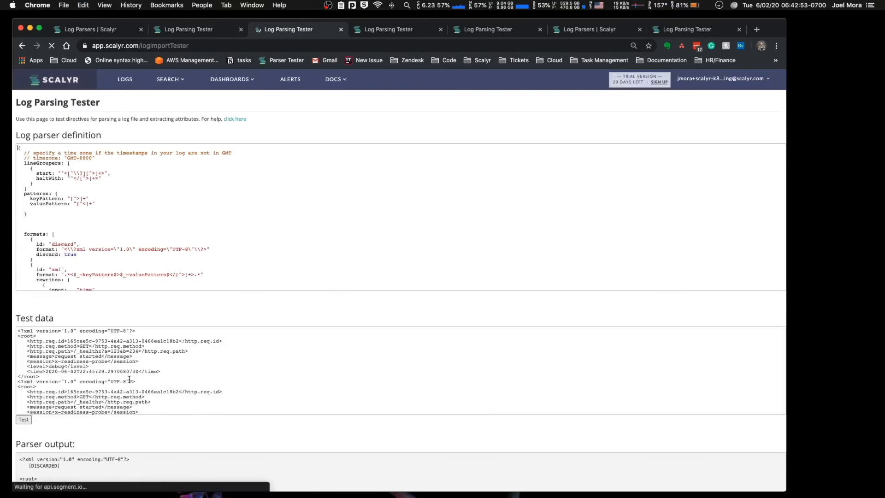
pyautogui.scroll(-7, 143, 457)
pyautogui.scroll(-2, 143, 456)
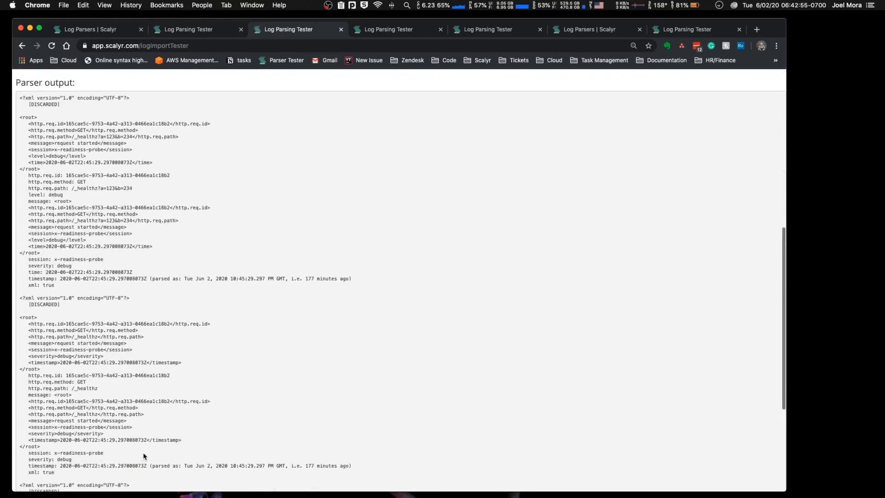